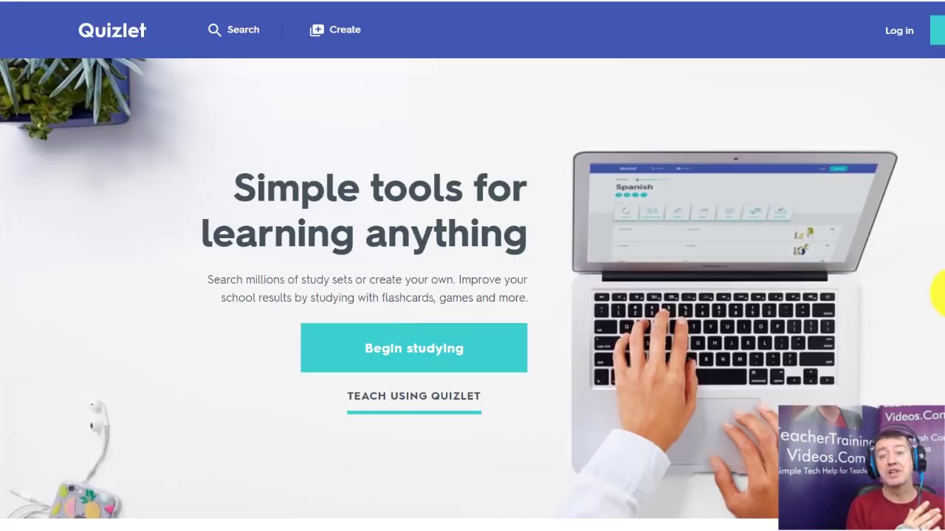
- Search the study sets for "English furniture"
left_click(244, 34)
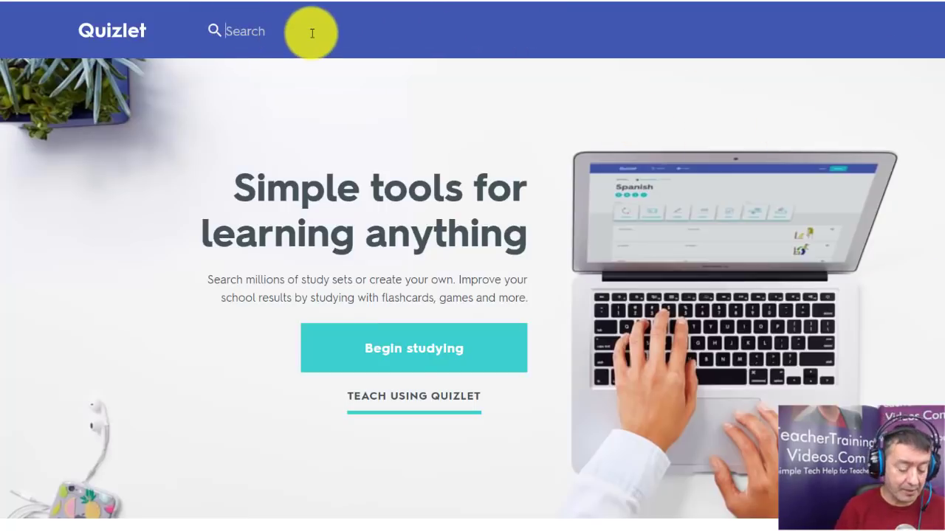
type("English furniture")
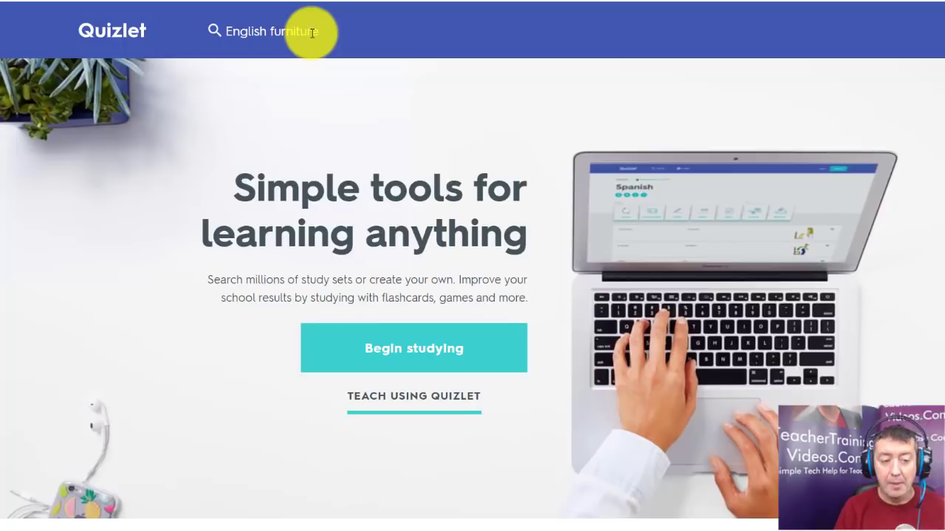
key("Return")
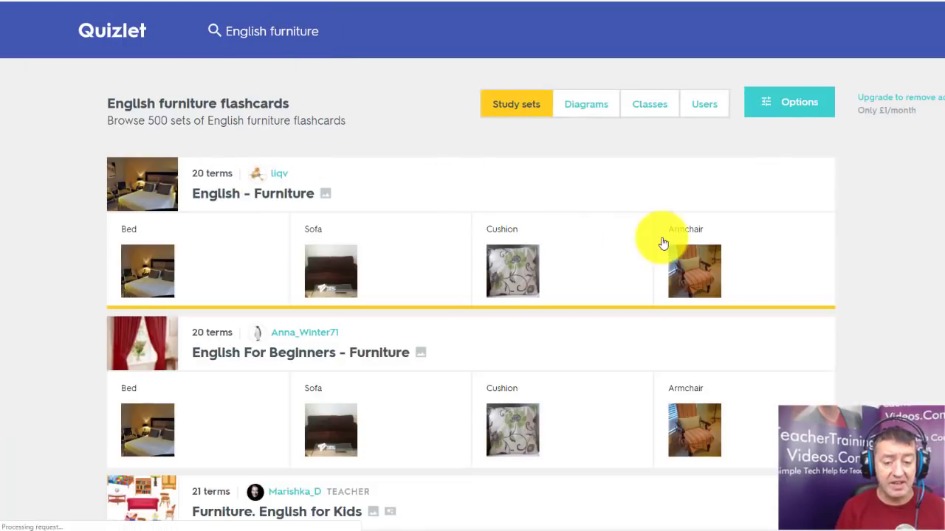
- Browse the English furniture search results and open the first 20-term "English - Furniture" set
scroll(472, 295, "down", 3)
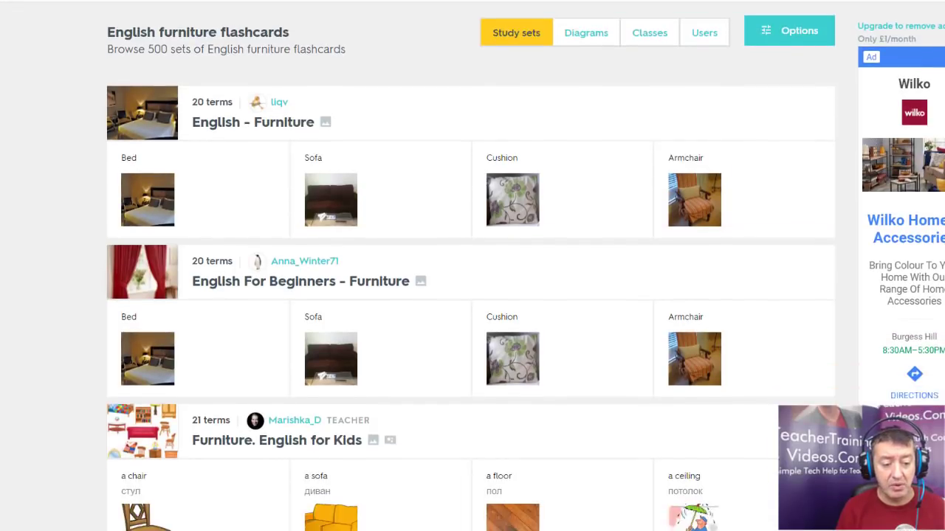
scroll(472, 296, "down", 10)
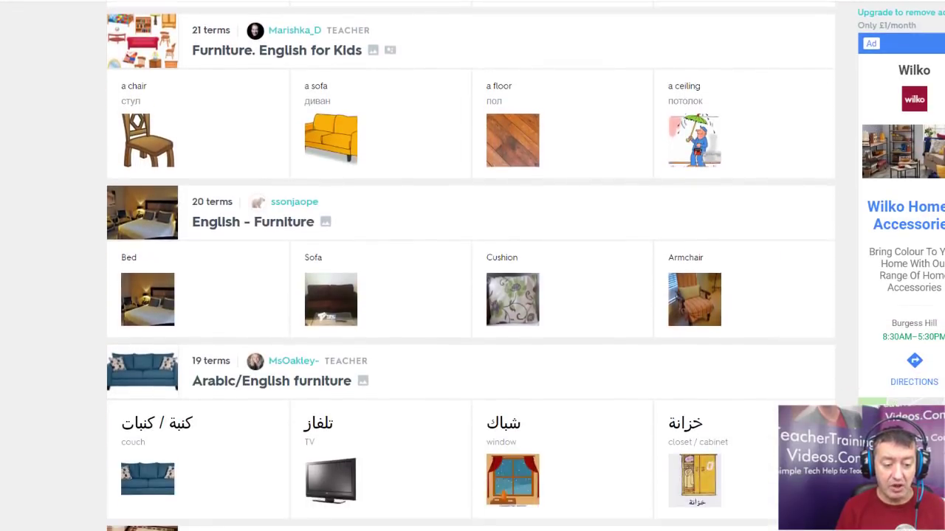
scroll(472, 295, "down", 5)
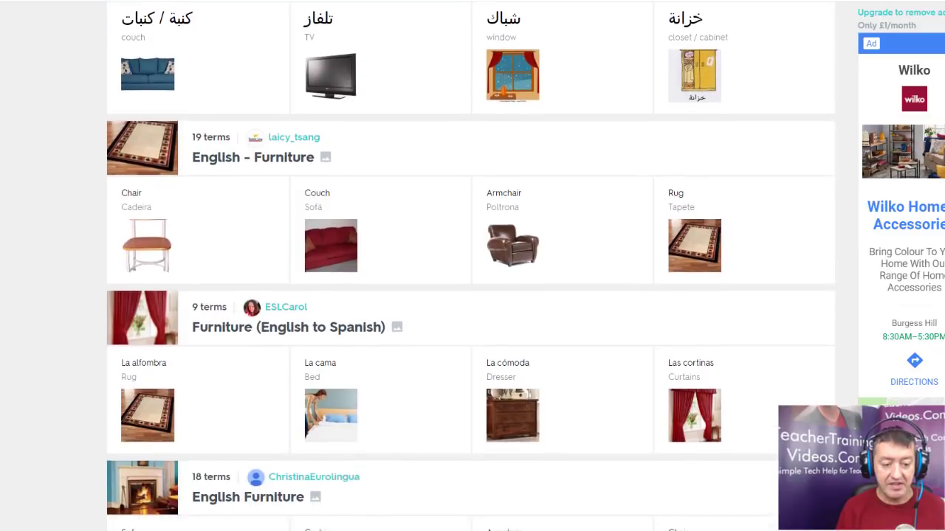
scroll(472, 295, "down", 4)
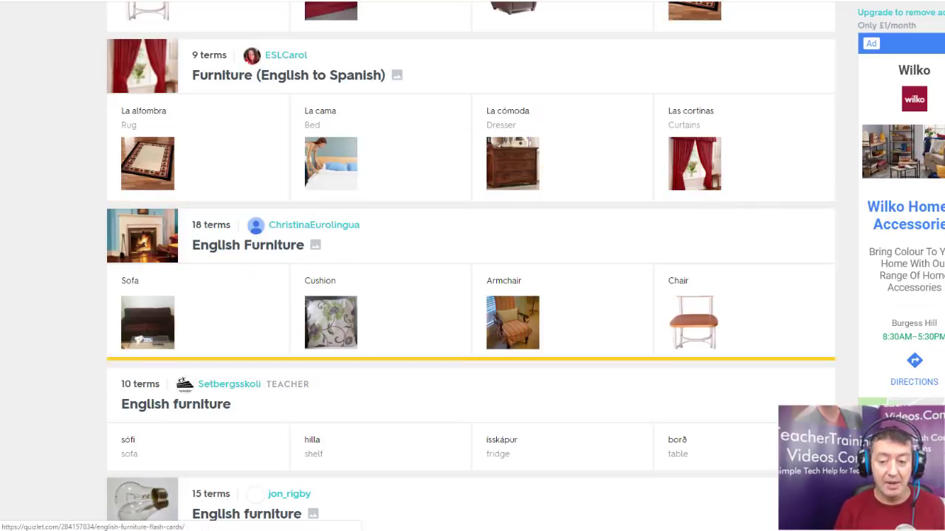
scroll(554, 148, "down", 5)
scroll(601, 131, "up", 5)
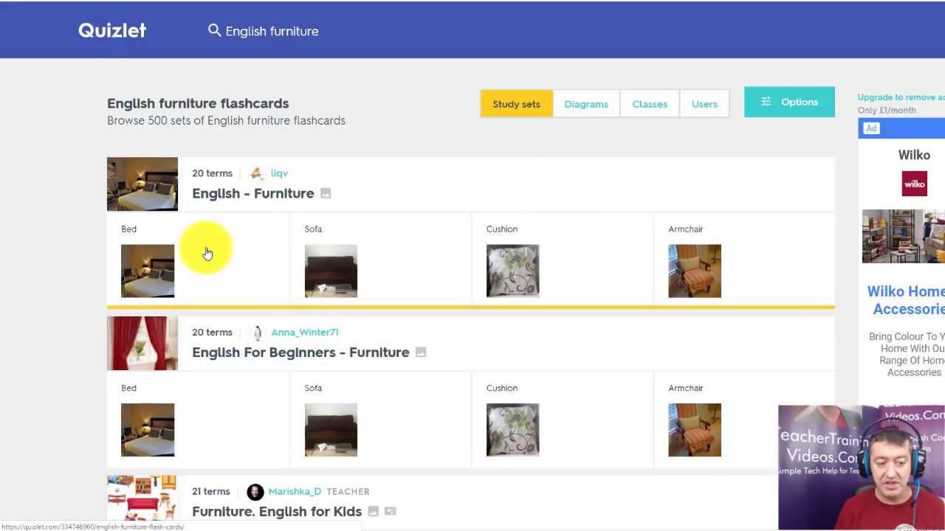
left_click(247, 260)
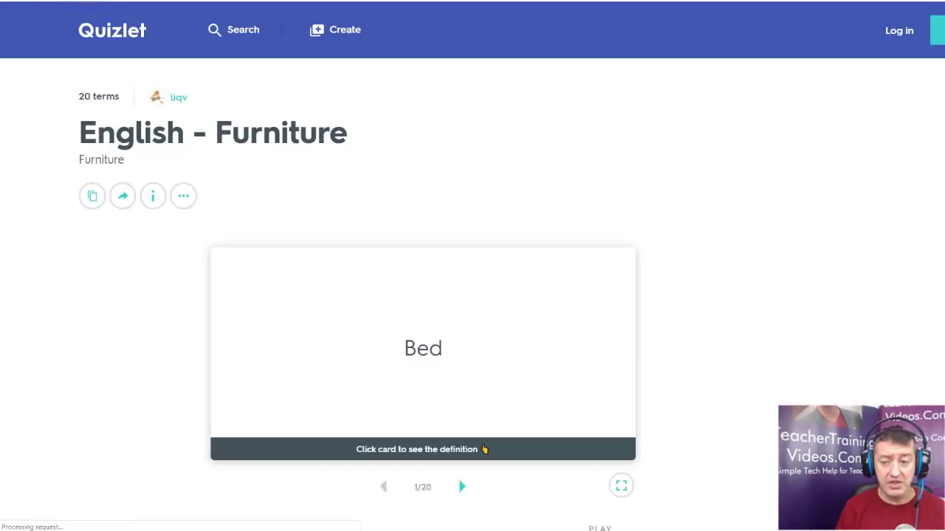
- Play the audio pronunciation of the term "Bed" in the set's term list
scroll(425, 296, "down", 4)
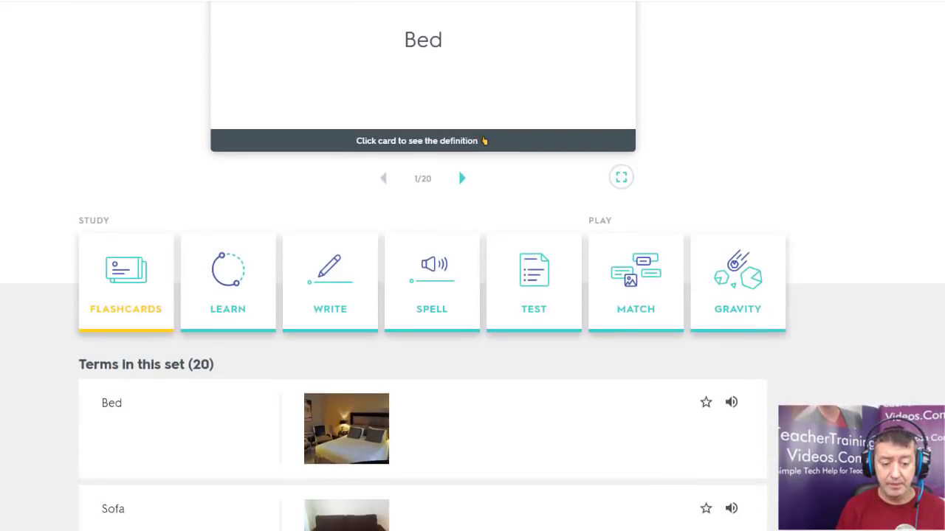
scroll(473, 296, "down", 4)
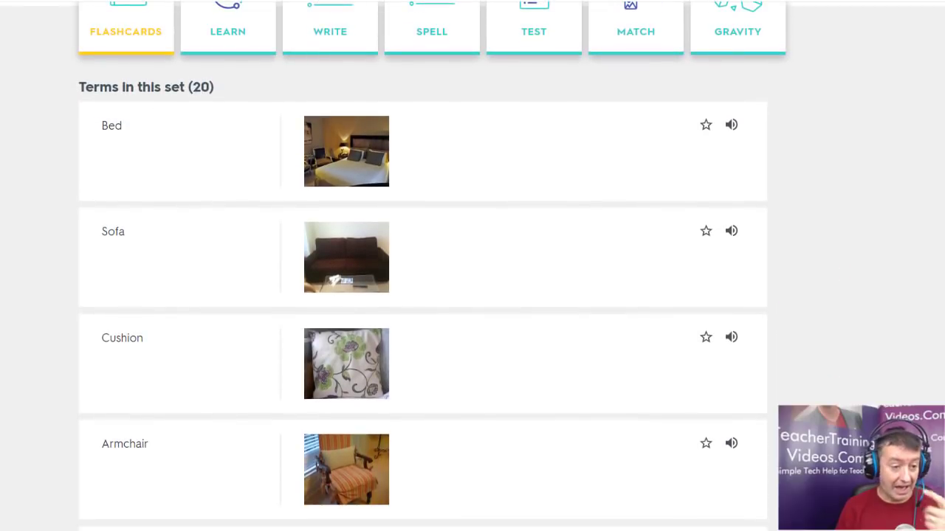
left_click(731, 127)
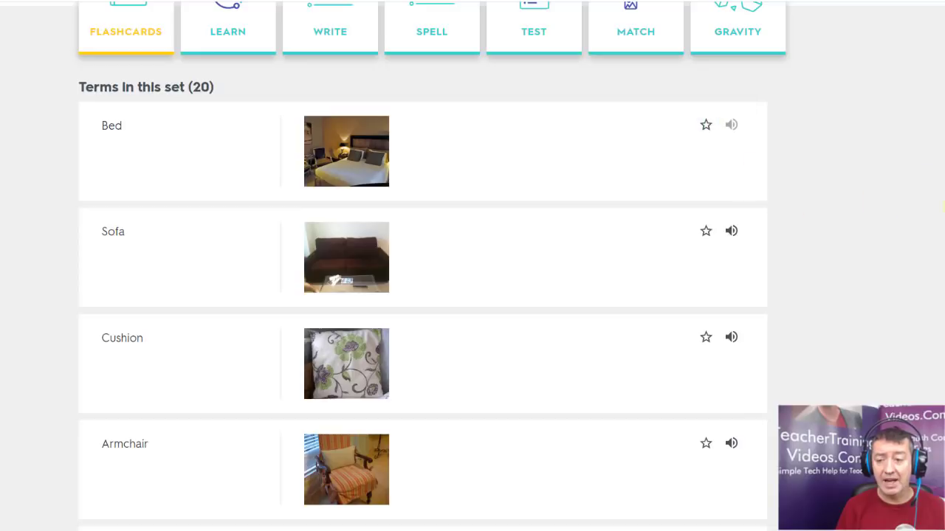
- Look over the set's study modes and terms, and advance the preview flashcard from "Bed" to "Sofa"
scroll(423, 295, "down", 3)
scroll(422, 295, "up", 10)
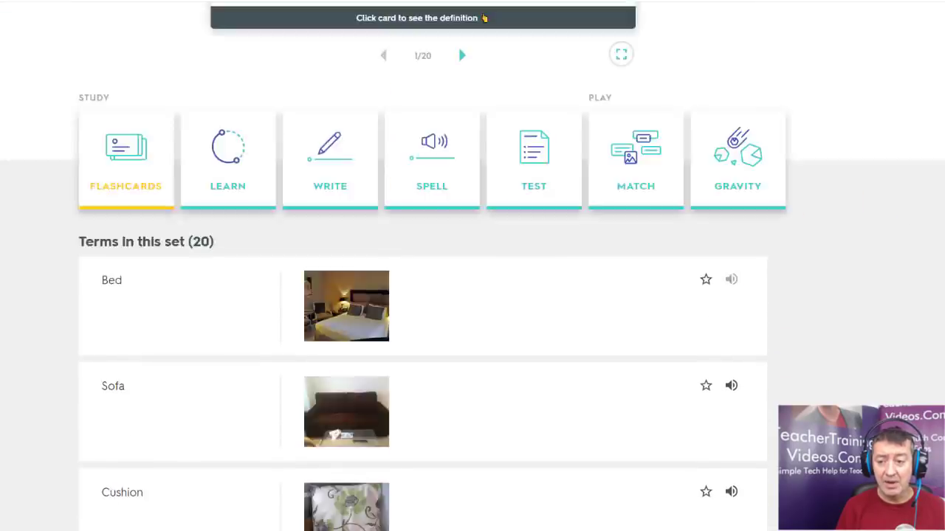
scroll(423, 295, "down", 3)
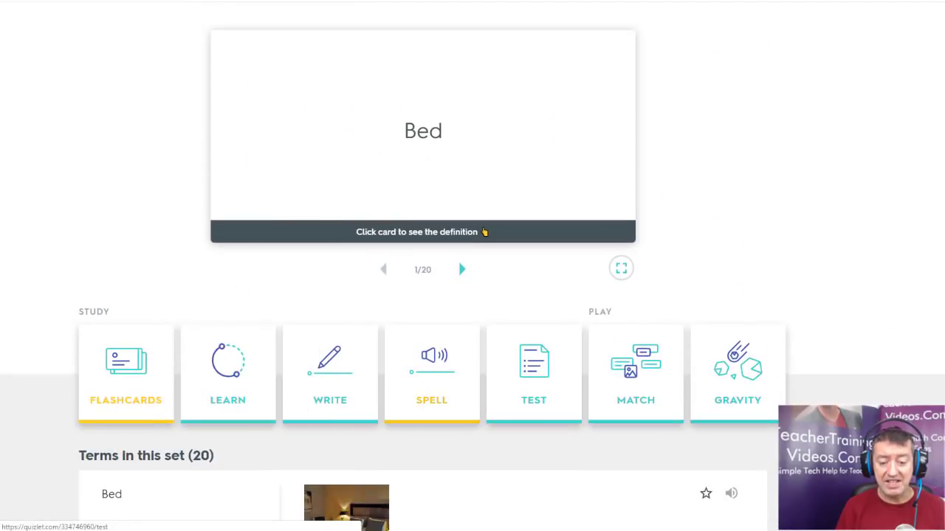
scroll(458, 88, "down", 6)
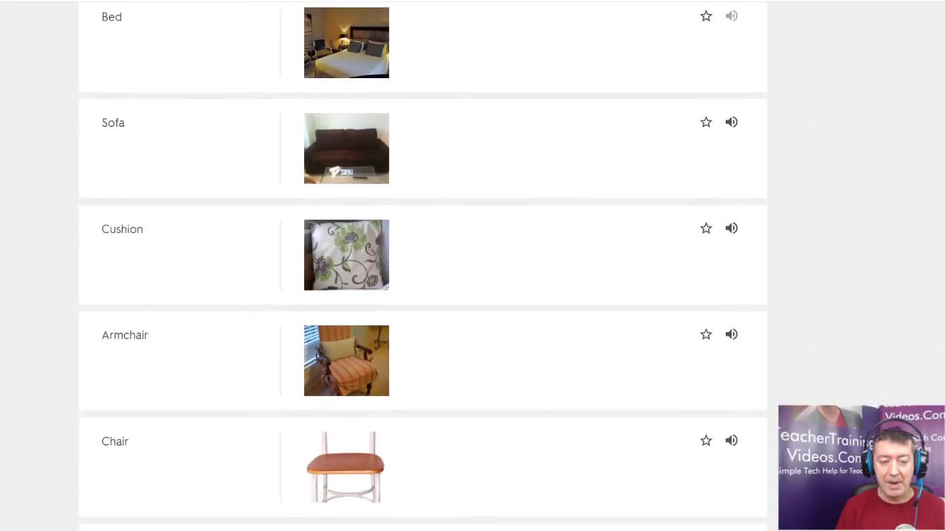
scroll(458, 336, "up", 10)
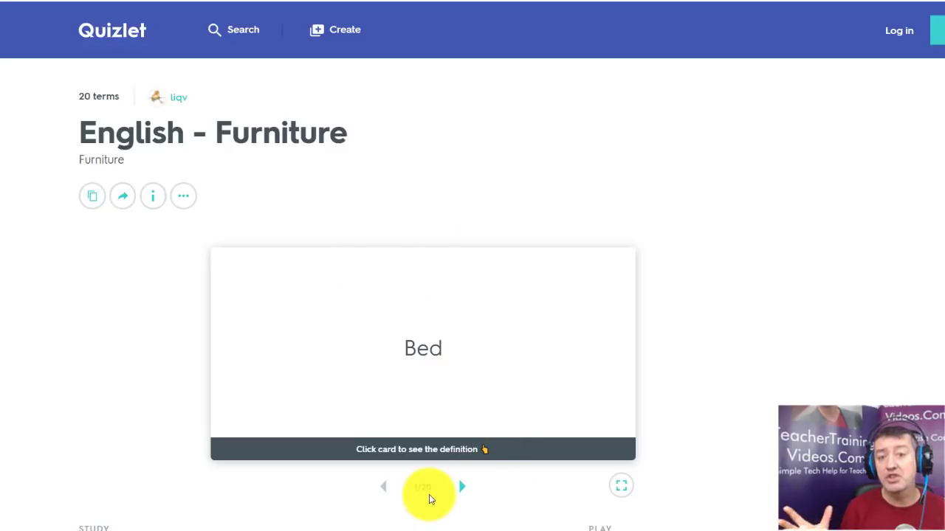
key("Right")
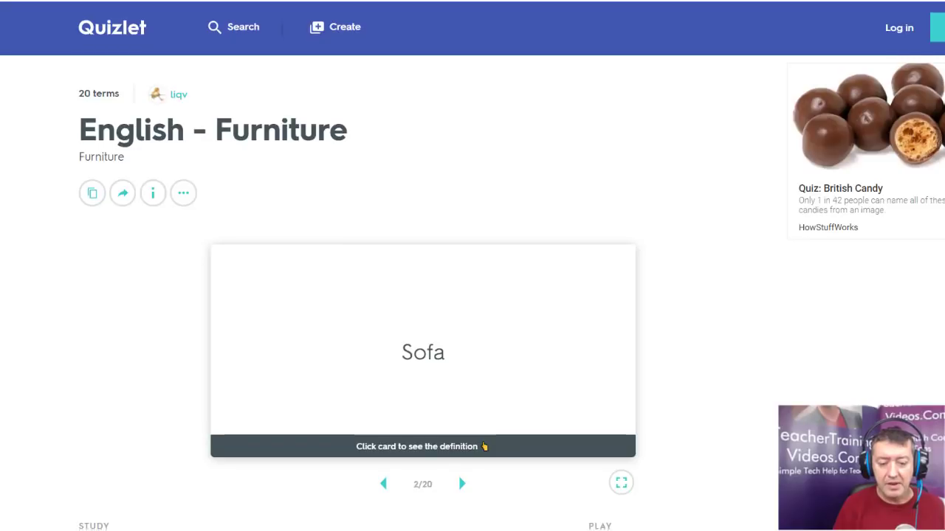
- Open the set in Flashcards mode and flip the sofa card back and forth between picture and term
scroll(428, 495, "down", 5)
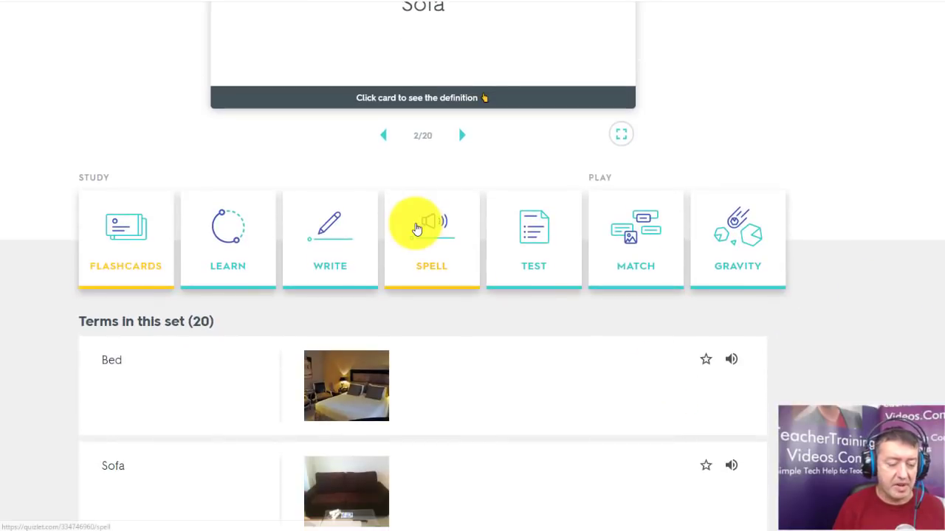
left_click(118, 234)
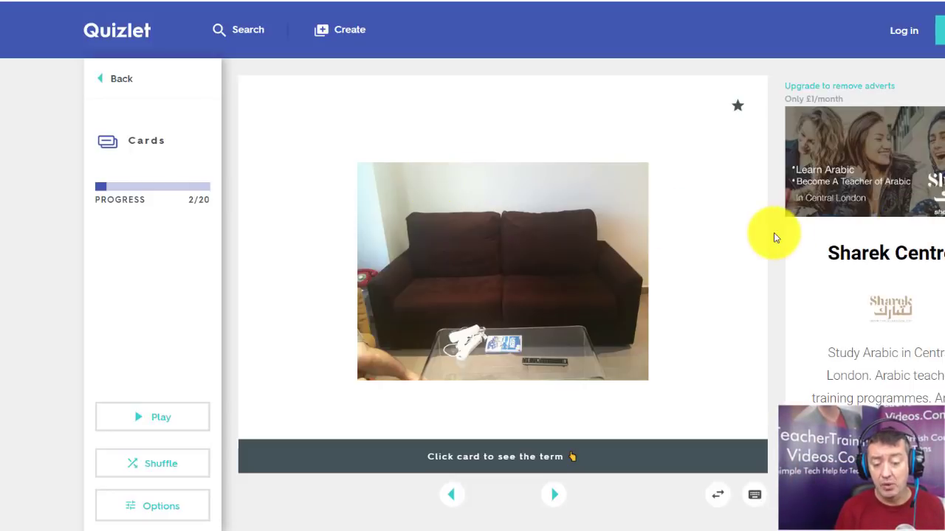
left_click(693, 245)
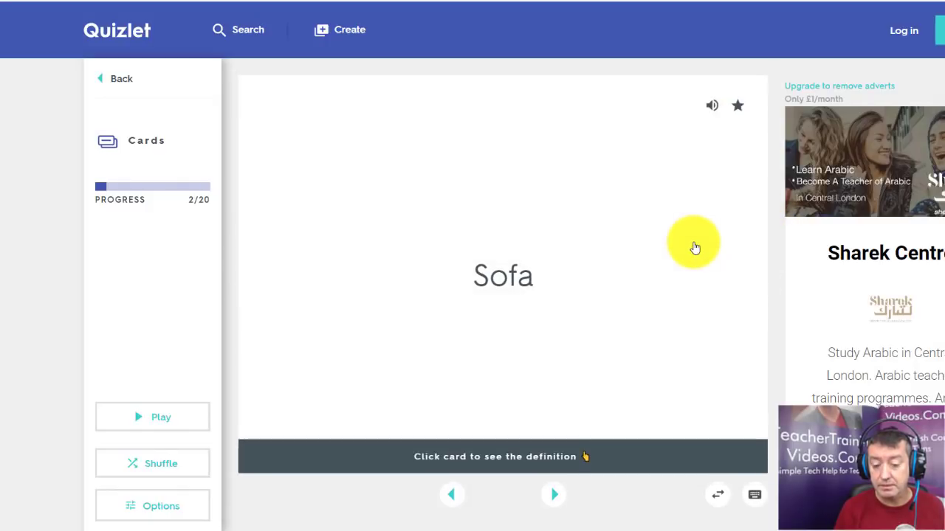
left_click(694, 247)
left_click(694, 248)
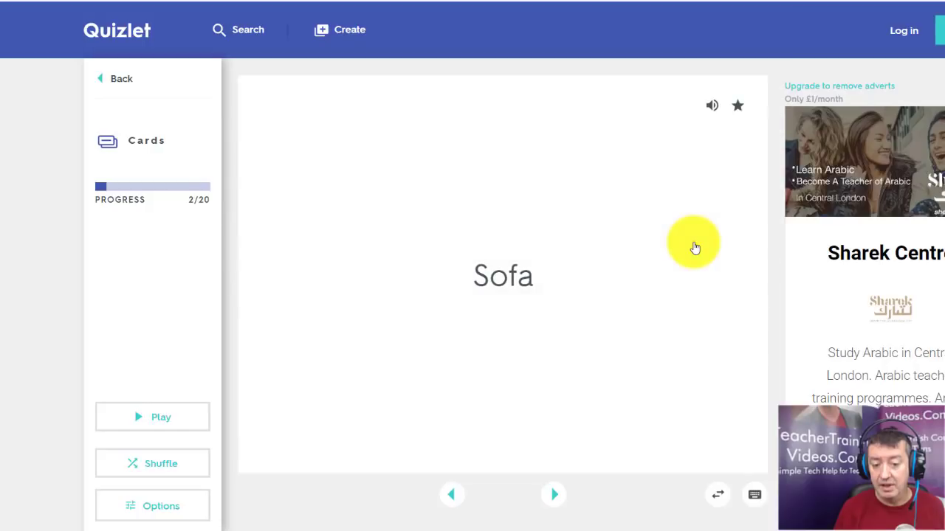
left_click(694, 247)
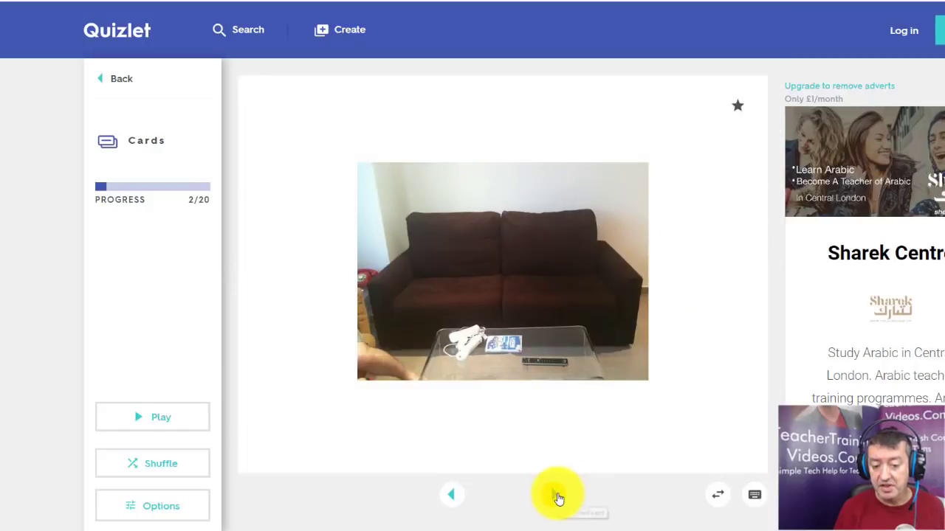
- Go through the cushion, armchair and chair flashcards, flipping each one from its picture to its term
left_click(555, 496)
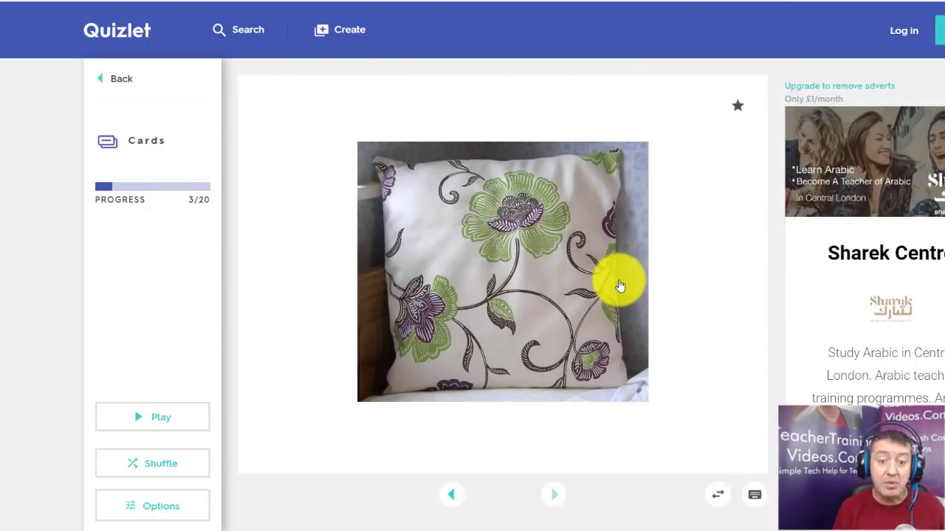
left_click(700, 256)
left_click(554, 496)
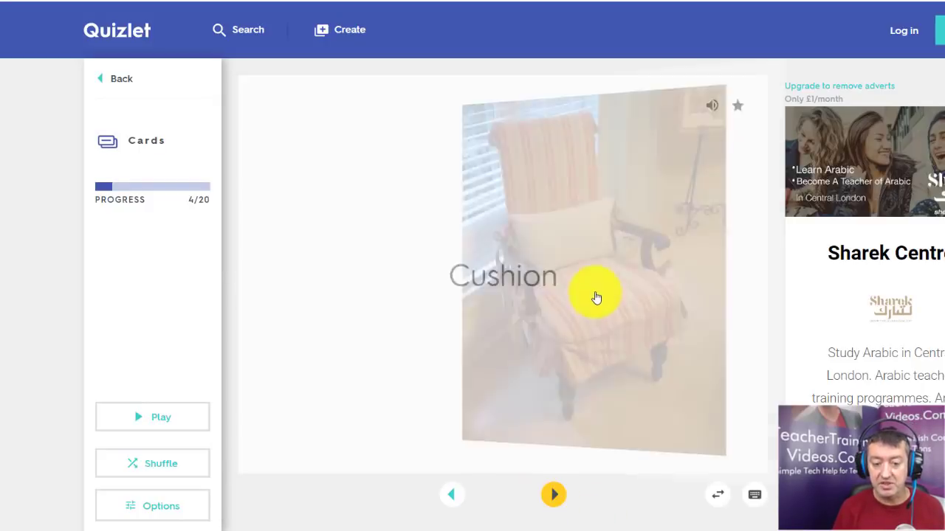
left_click(694, 261)
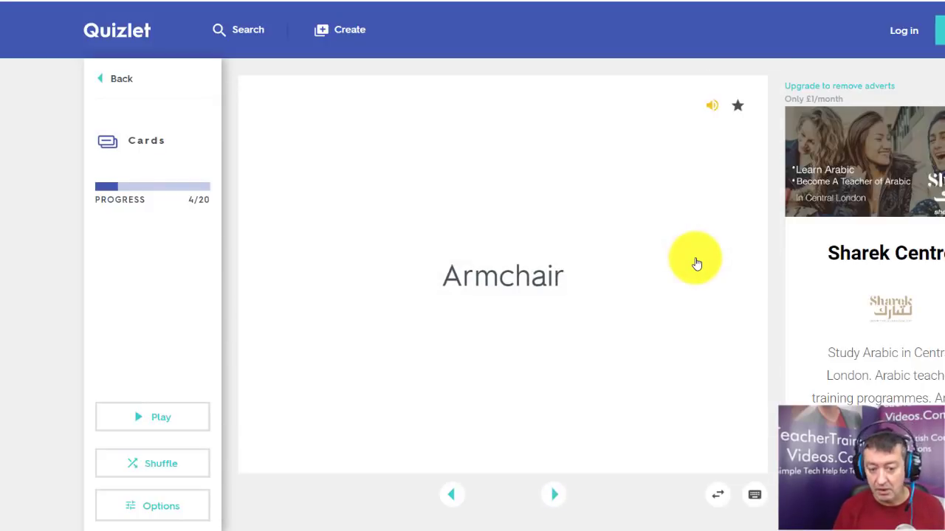
left_click(553, 499)
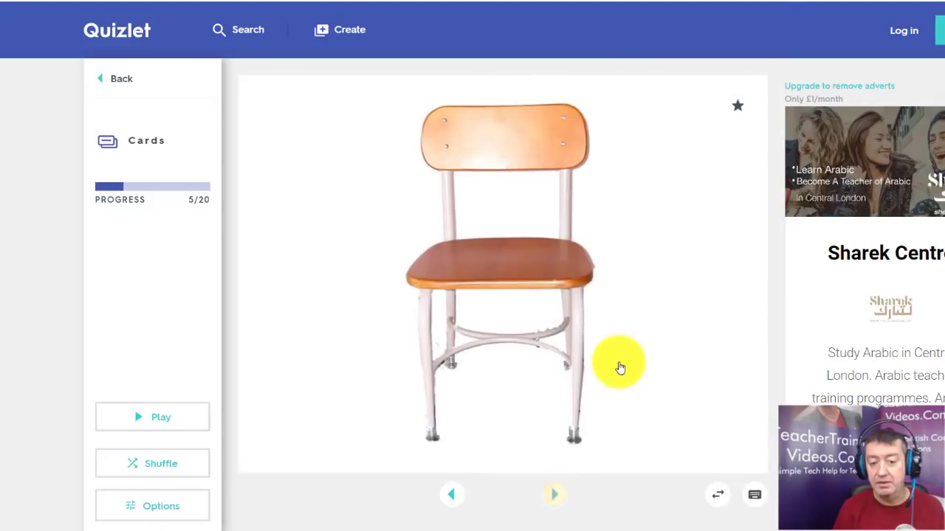
left_click(648, 346)
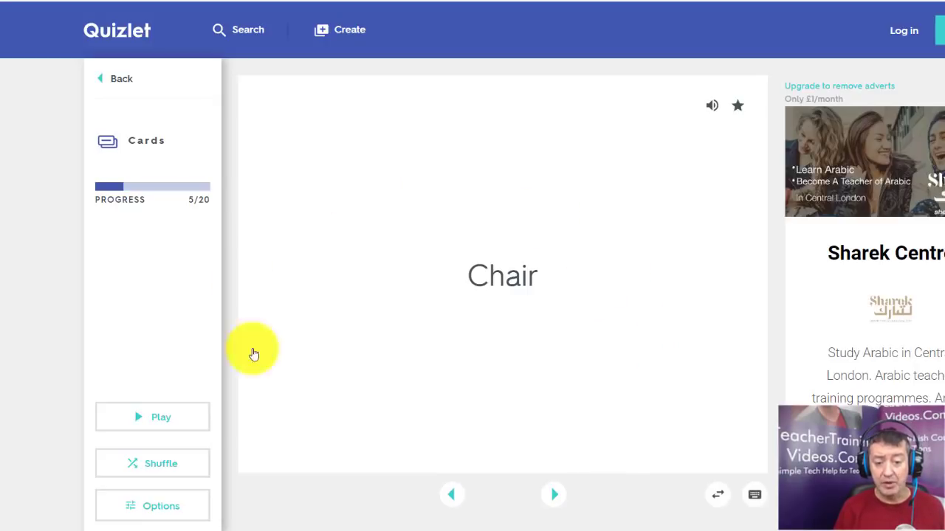
- Leave the flashcards, return to the set page and start a Match game
left_click(110, 84)
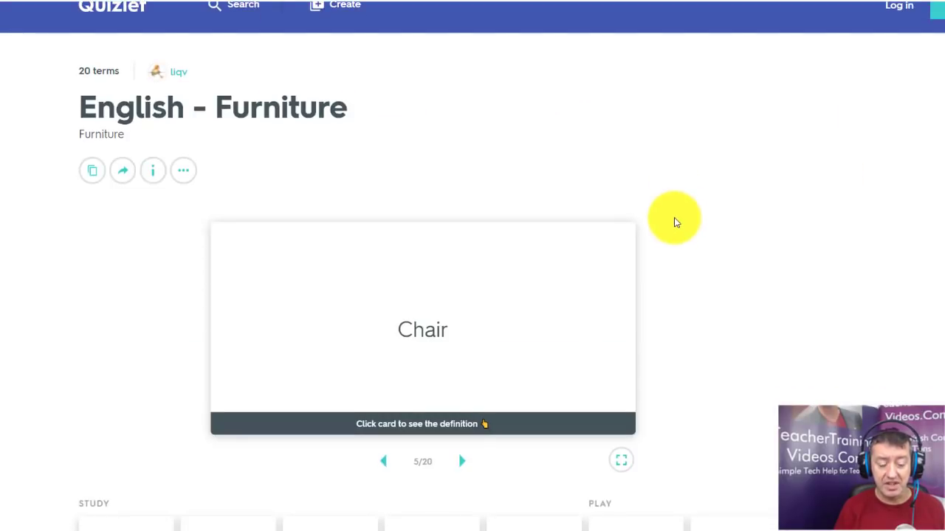
scroll(473, 296, "down", 3)
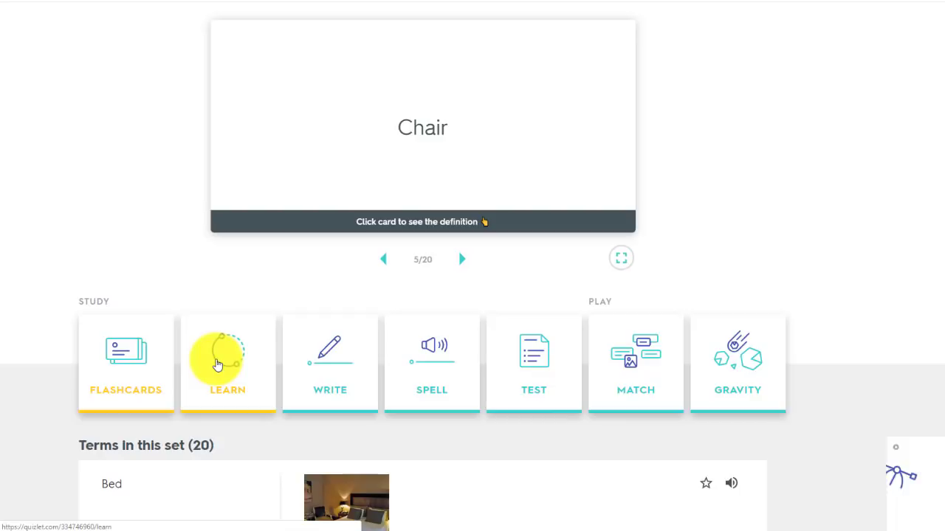
left_click(633, 357)
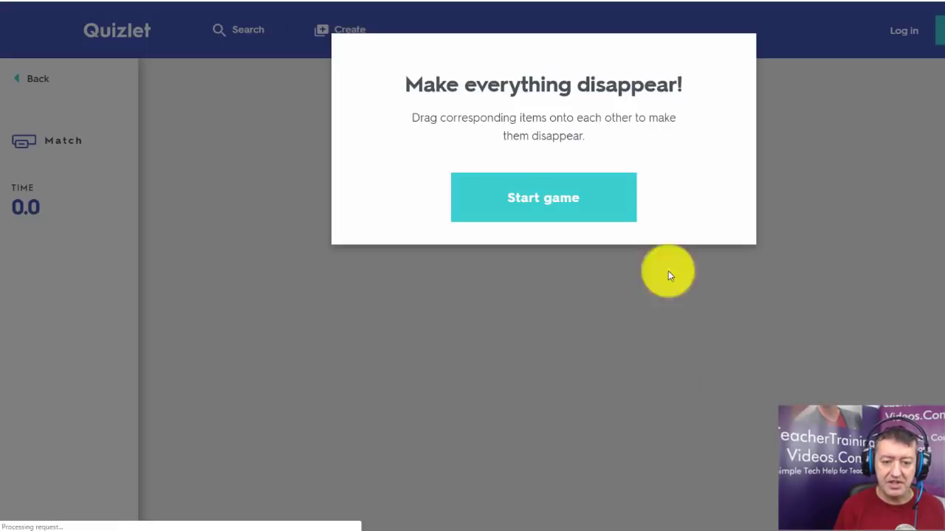
left_click(584, 202)
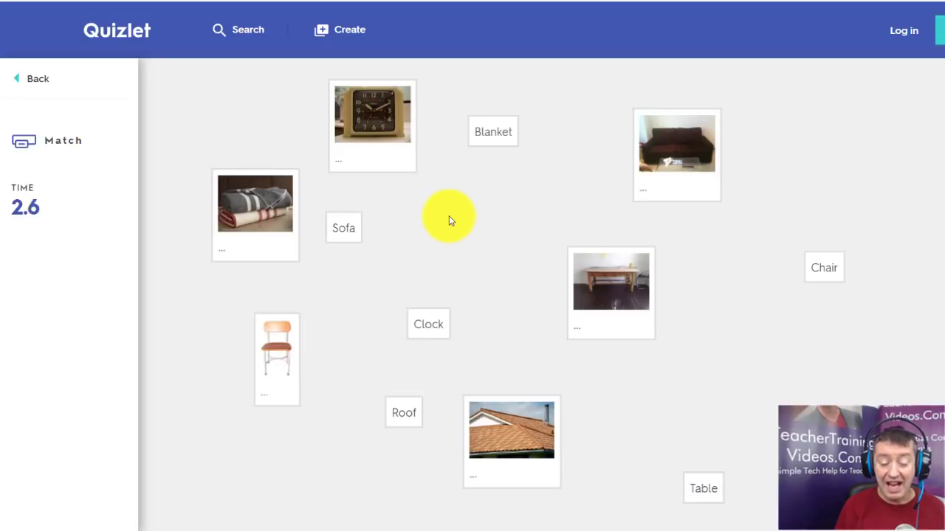
- Pair the Clock, Roof, Table, Chair, Sofa and Blanket labels with their pictures, view the leaderboard, and dismiss the results
left_click_drag(426, 322, 426, 170)
left_click_drag(372, 132, 374, 132)
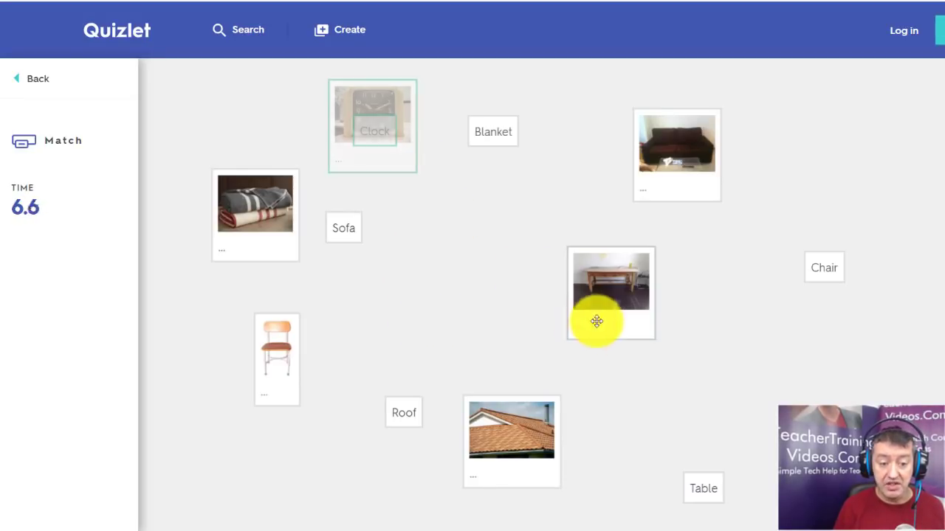
left_click_drag(411, 403, 512, 438)
left_click_drag(700, 491, 611, 289)
left_click_drag(824, 268, 294, 348)
left_click_drag(344, 228, 652, 158)
left_click_drag(495, 131, 246, 201)
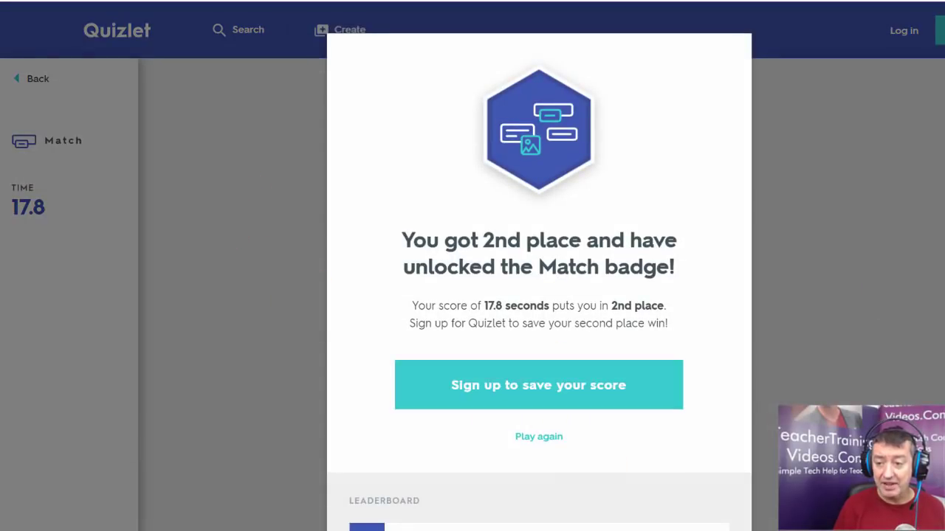
scroll(539, 296, "down", 2)
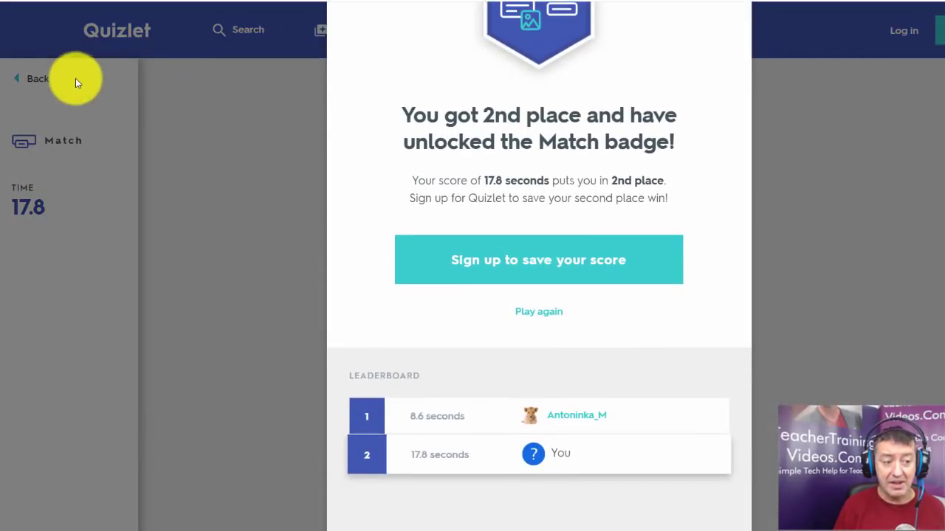
left_click(30, 78)
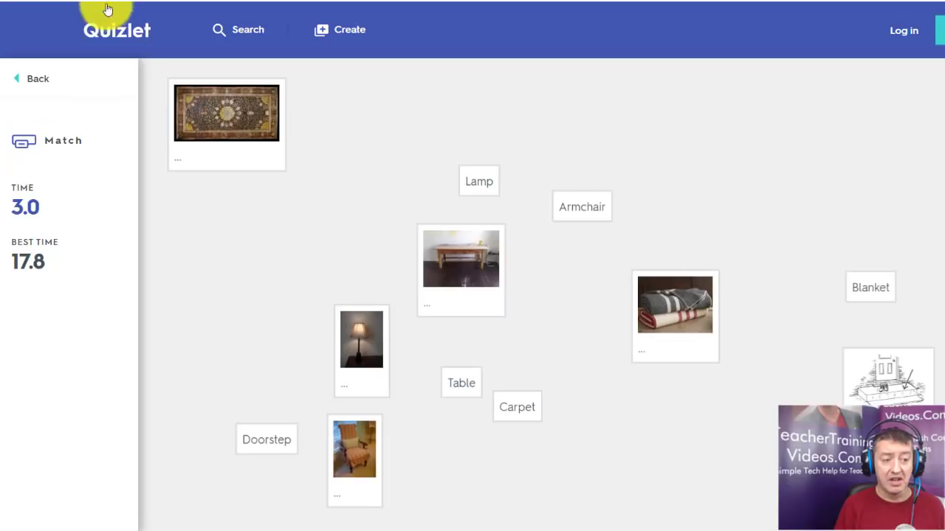
- Leave the Match game and start a Gravity game with all terms at Easy difficulty
left_click(40, 79)
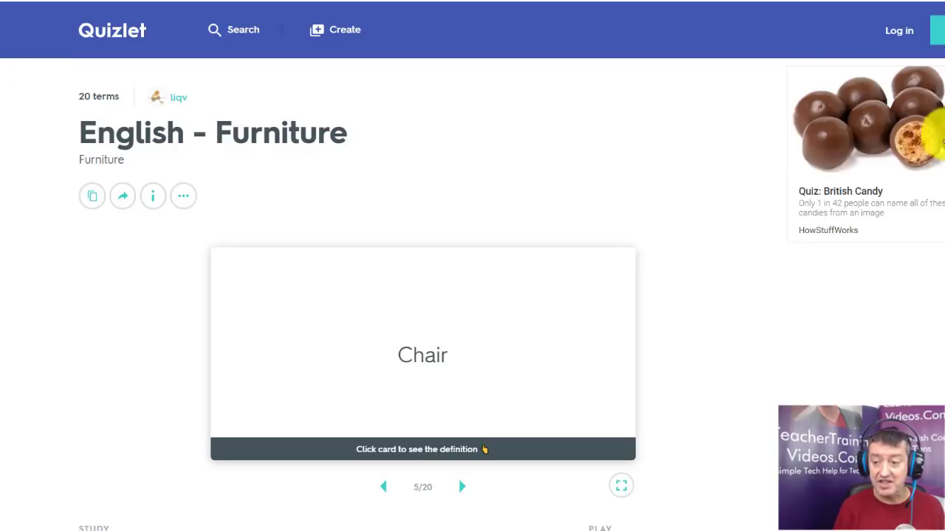
scroll(473, 296, "down", 4)
scroll(679, 212, "down", 1)
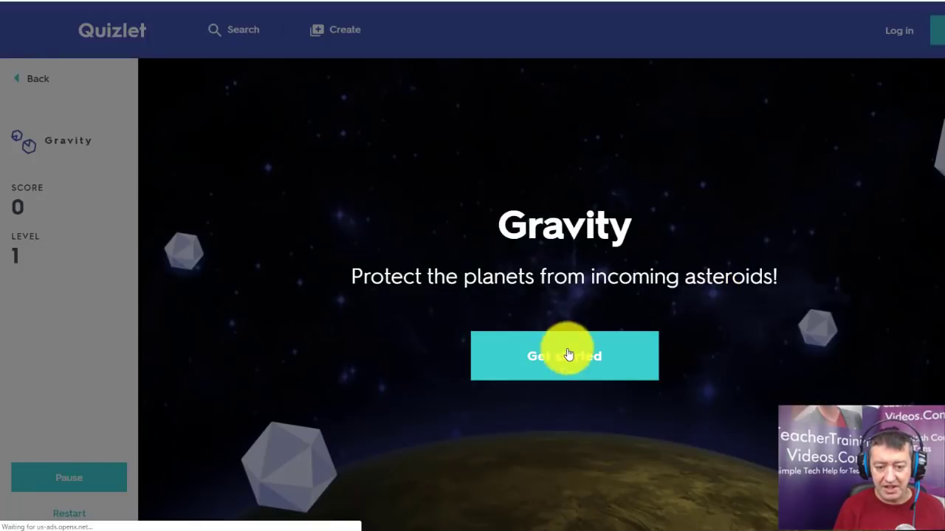
left_click(569, 360)
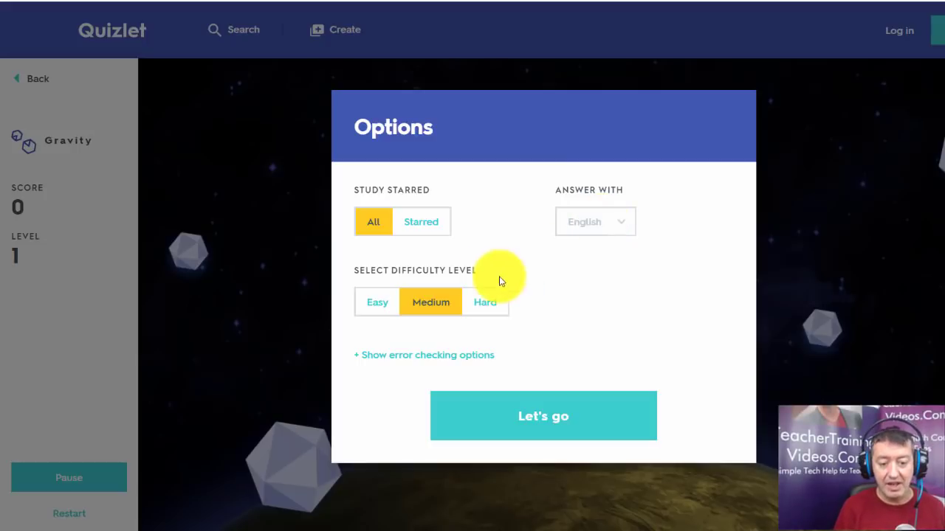
left_click(366, 309)
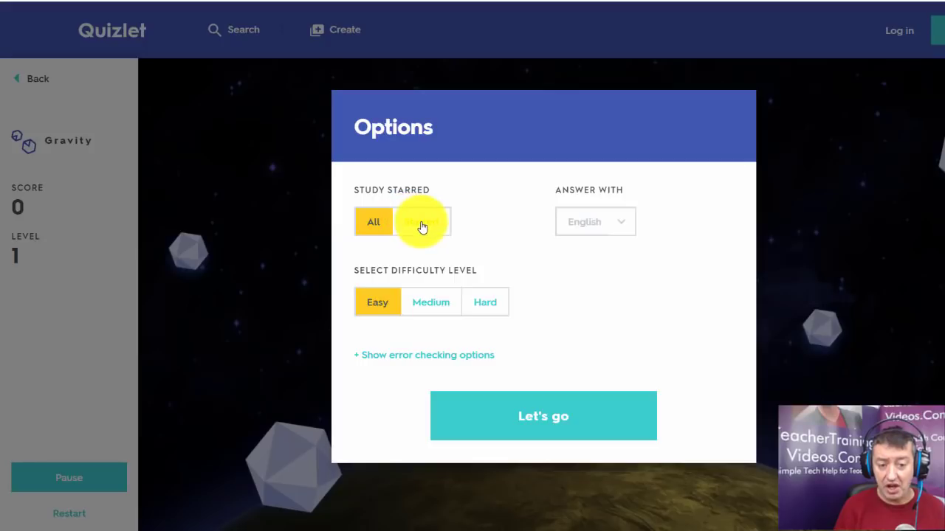
left_click(539, 425)
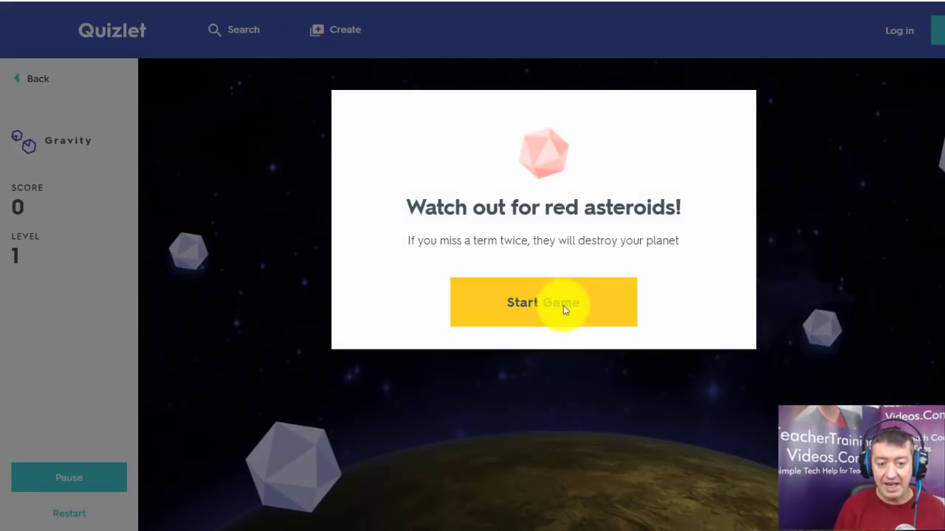
left_click(563, 305)
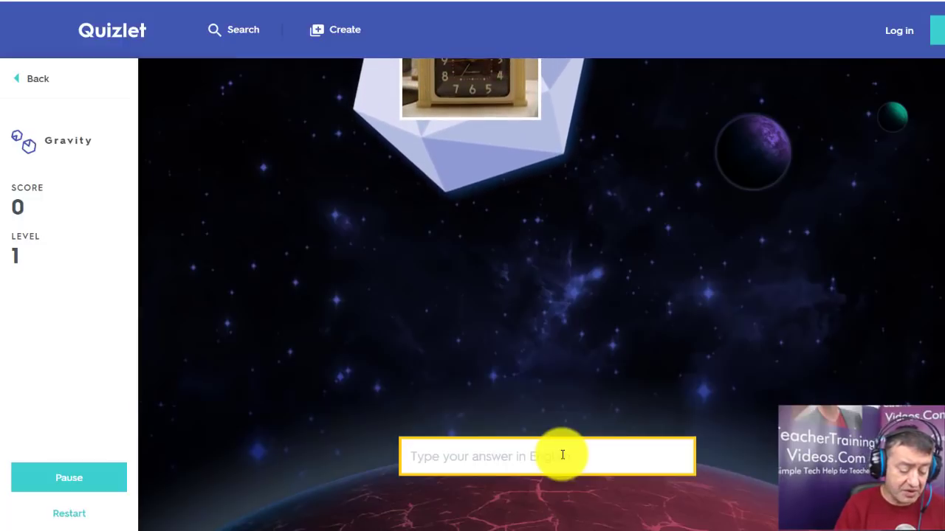
- Answer the falling Gravity asteroids with "clock" and "door", and pause and leave the game for the set page
type("clock")
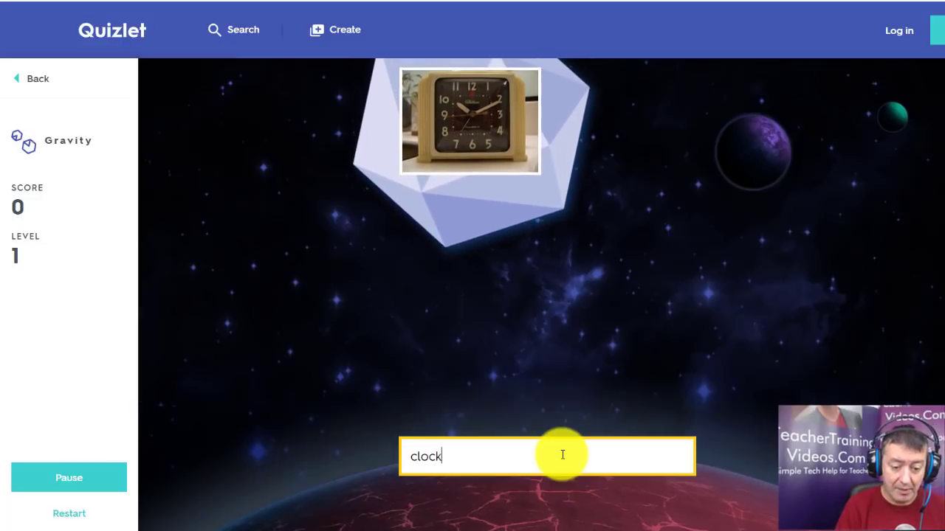
key("Return")
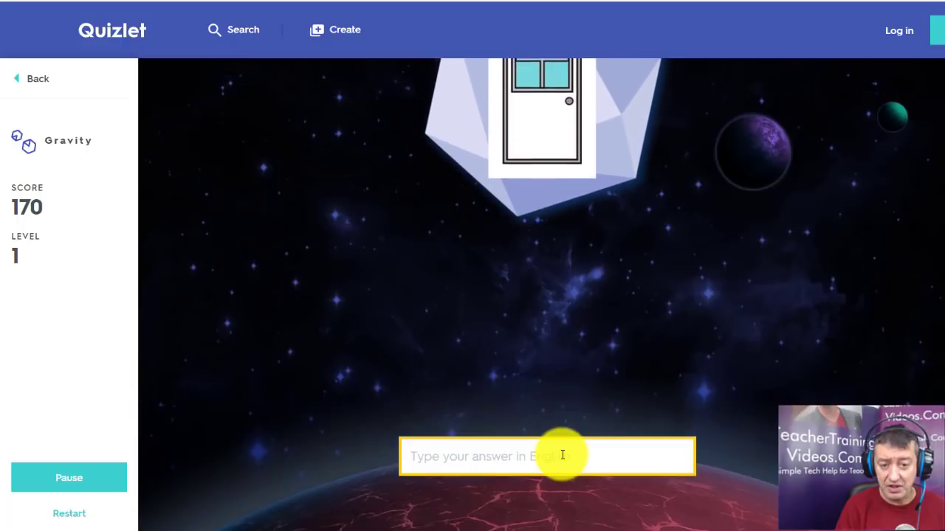
type("door")
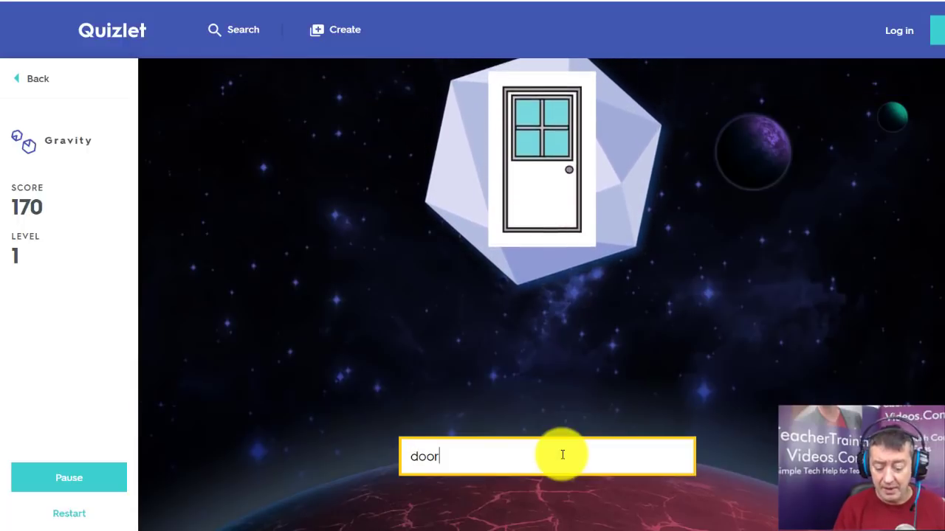
key("Return")
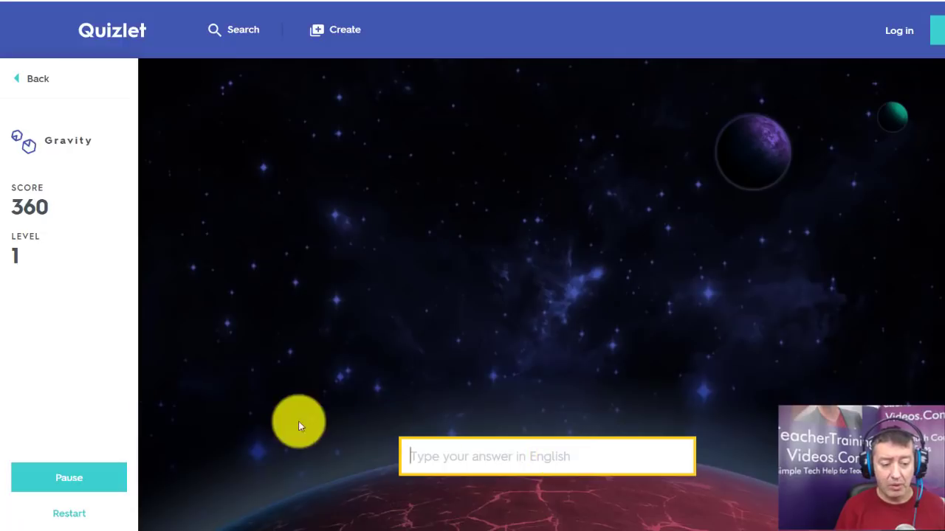
left_click(73, 487)
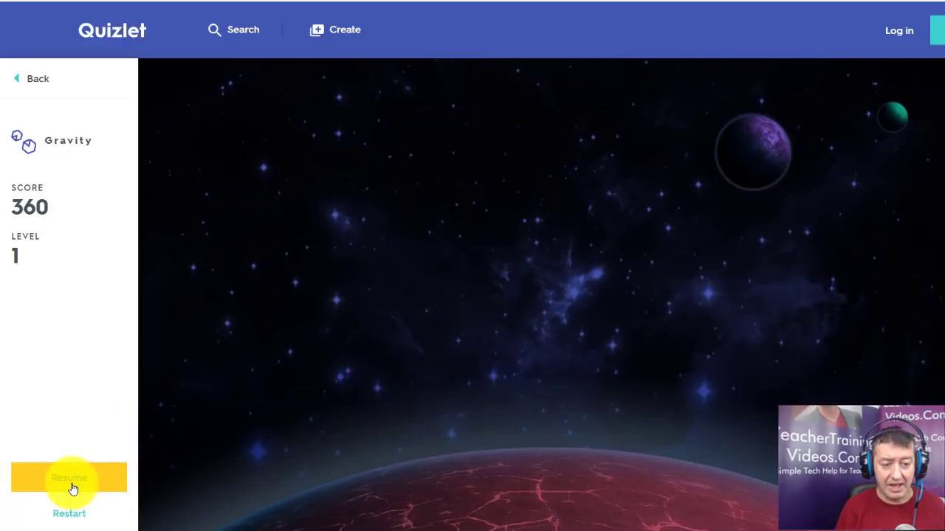
left_click(28, 89)
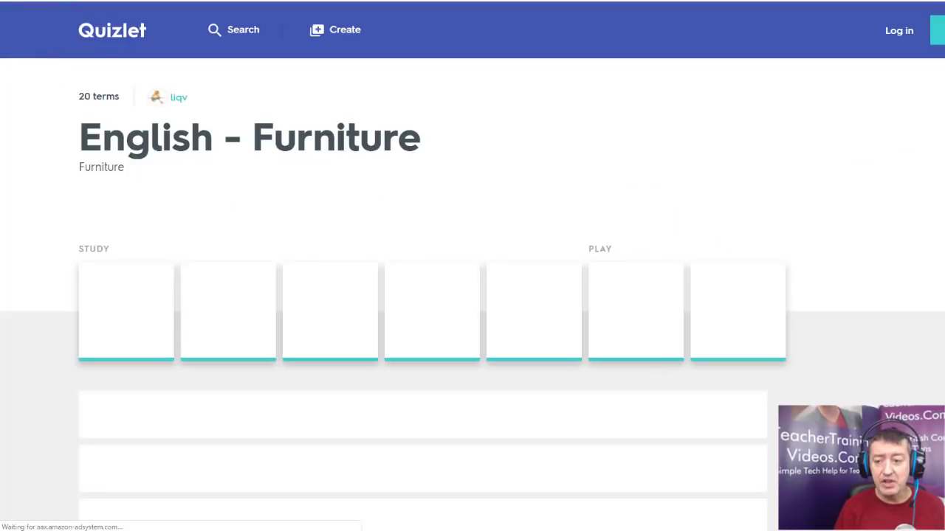
- Star the Clock, Door, Bed, Sofa and Cushion terms in the set's term list
scroll(458, 361, "down", 2)
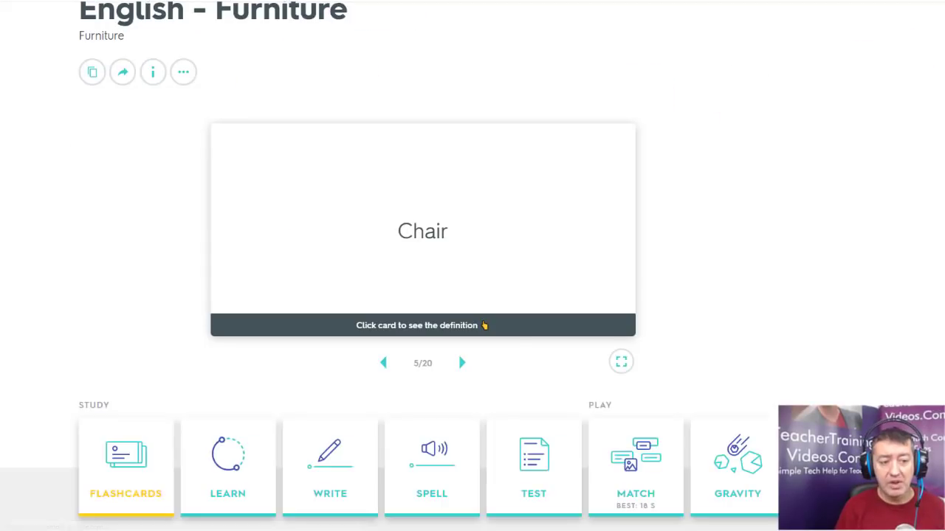
scroll(458, 361, "down", 7)
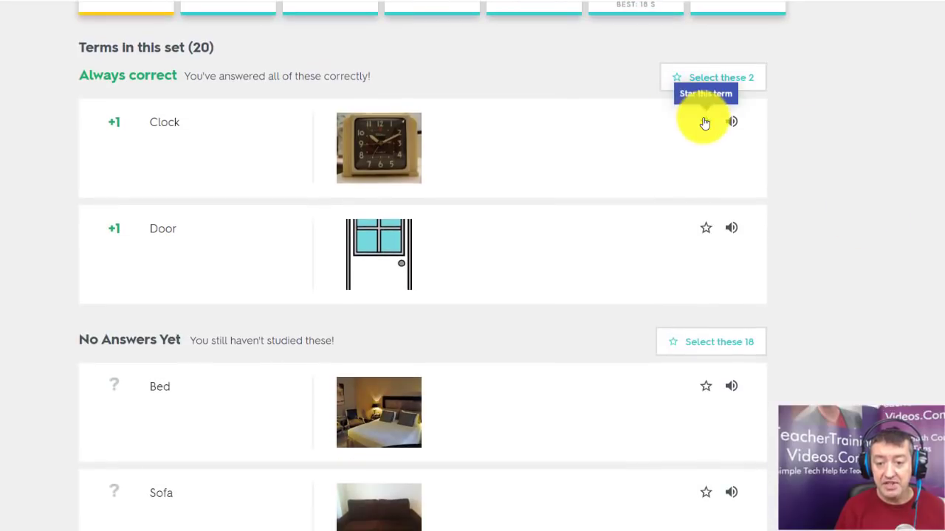
left_click(705, 122)
left_click(705, 228)
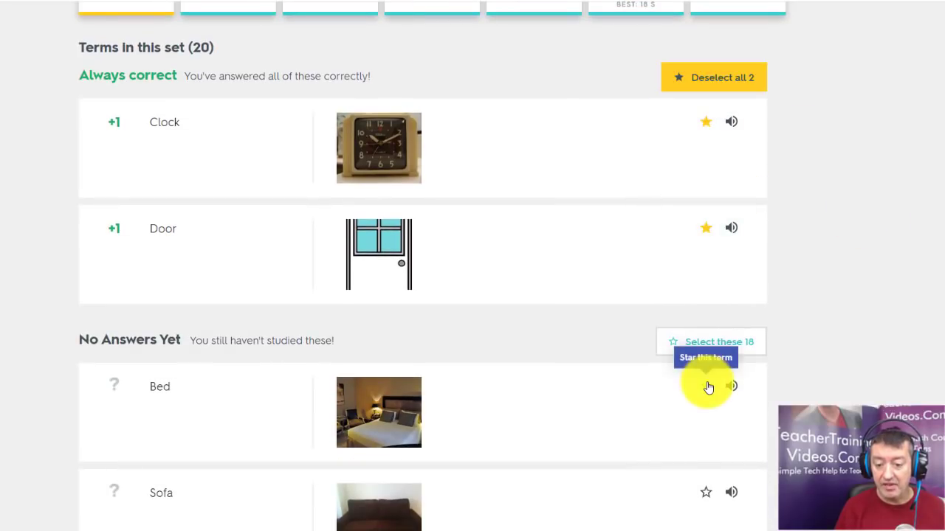
left_click(707, 386)
left_click(706, 493)
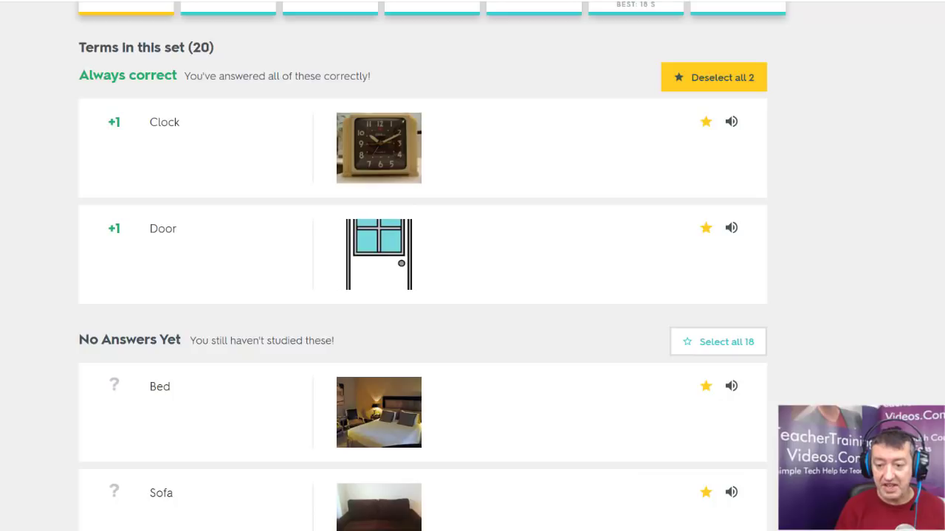
scroll(776, 329, "down", 3)
left_click(705, 355)
scroll(583, 127, "up", 15)
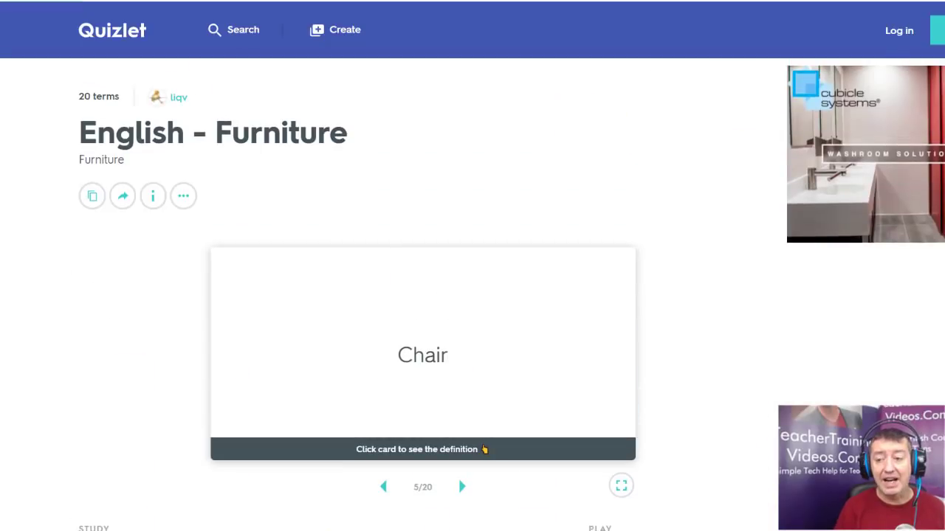
- Open the Match game, limit it to Starred terms and start a new round
scroll(865, 188, "down", 6)
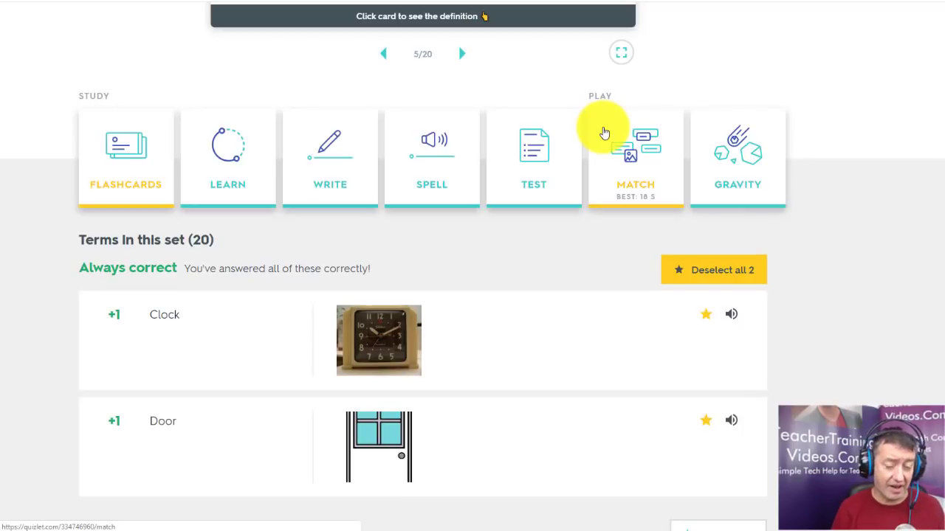
left_click(636, 154)
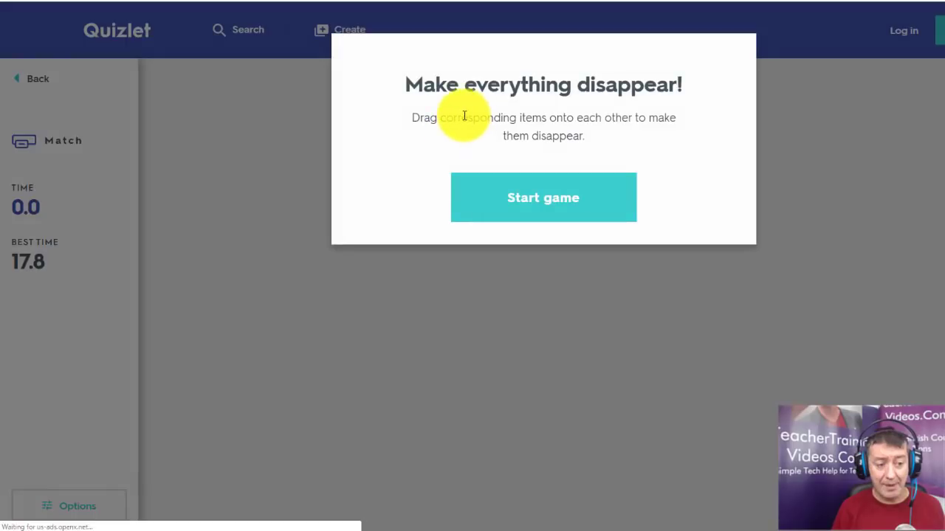
left_click(583, 203)
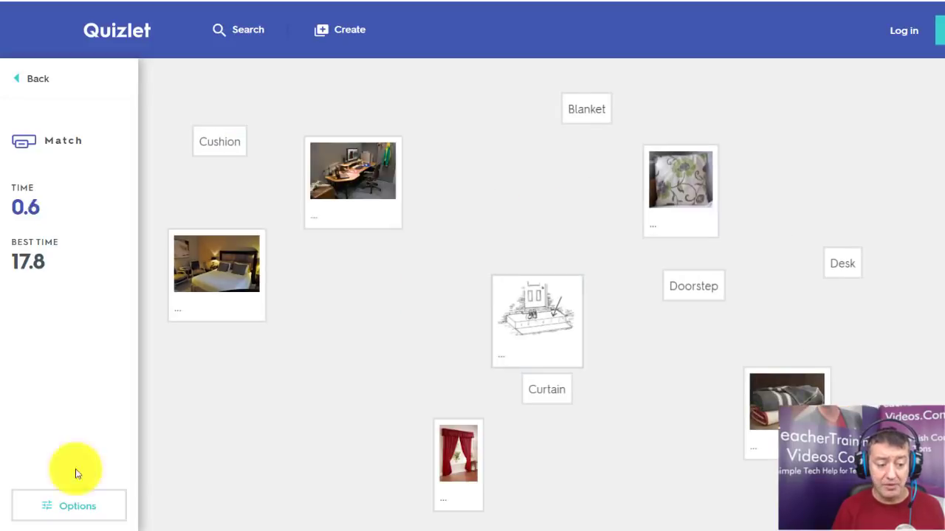
left_click(80, 513)
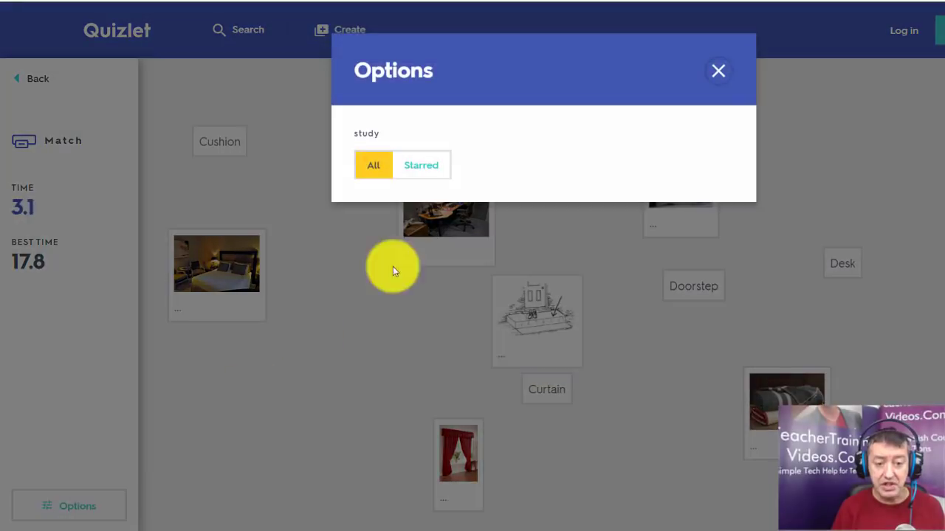
left_click(425, 172)
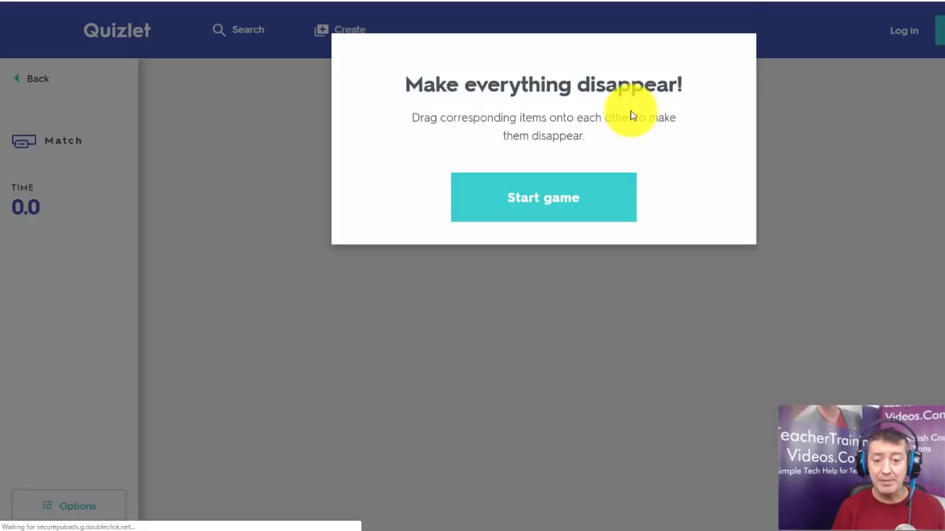
left_click(555, 207)
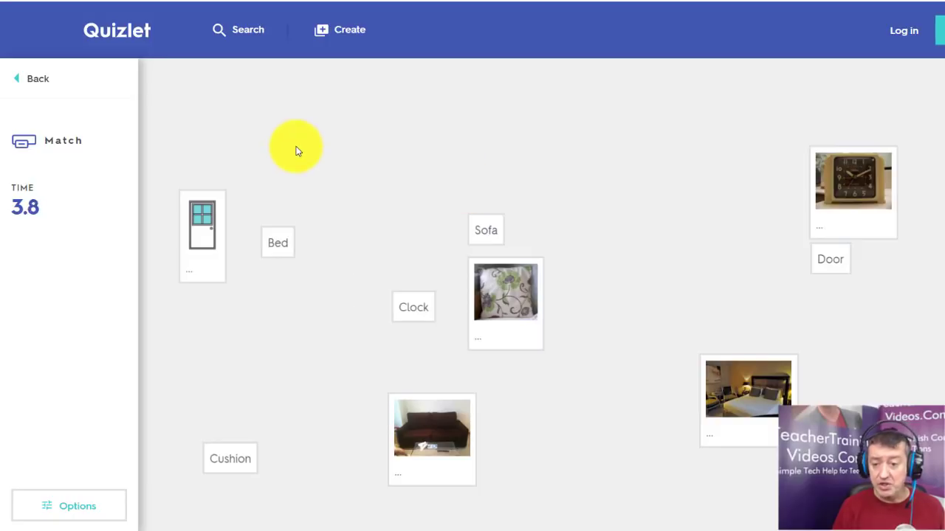
- Pair the Door, Bed, Sofa, Clock and Cushion labels with their pictures and return to the set page
left_click(825, 265)
left_click(210, 242)
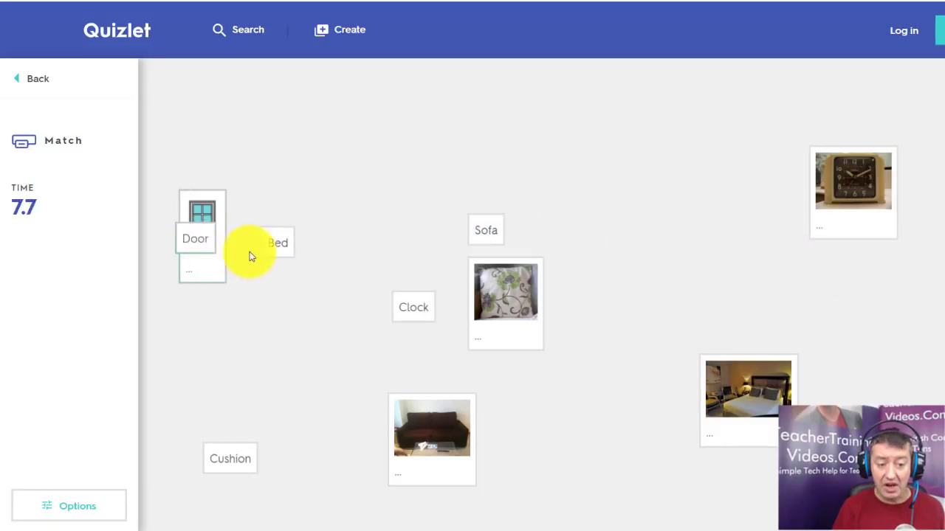
left_click_drag(271, 244, 743, 388)
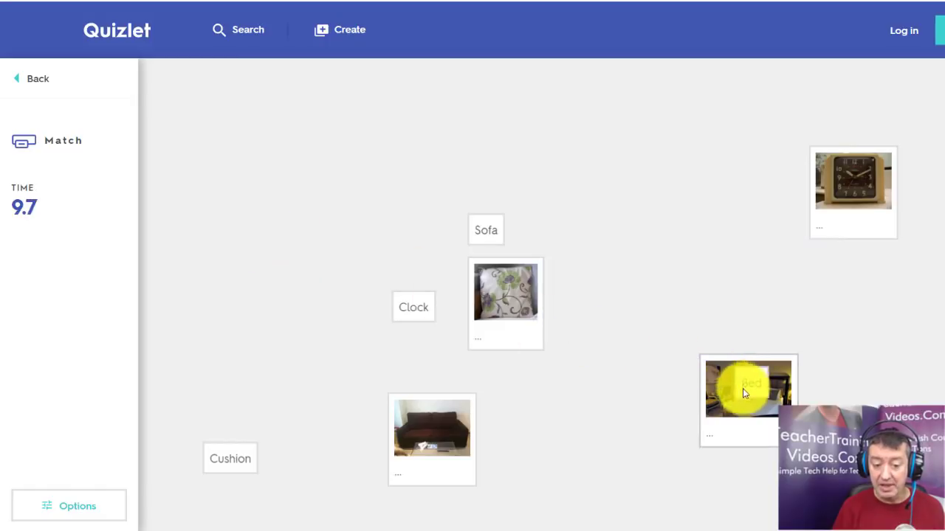
left_click_drag(470, 232, 518, 356)
left_click(428, 433)
left_click_drag(420, 317, 817, 214)
left_click_drag(229, 458, 497, 288)
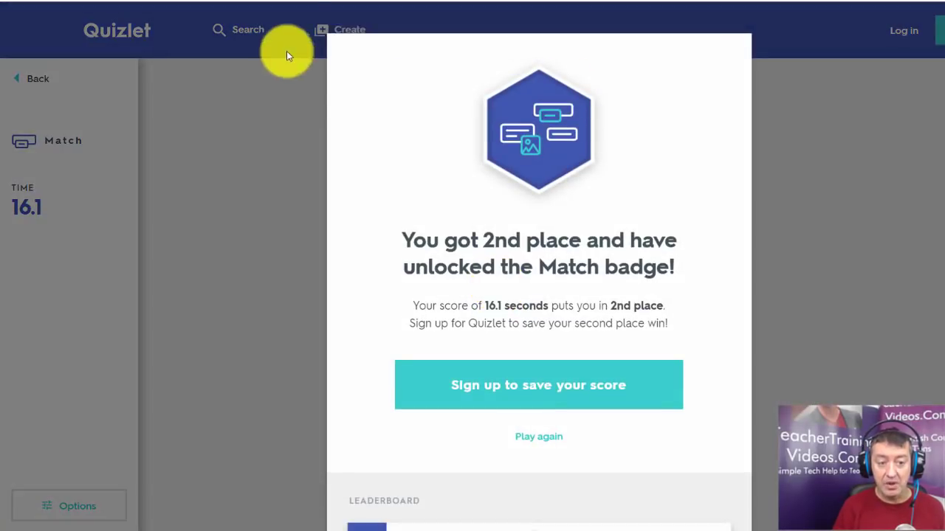
left_click(37, 81)
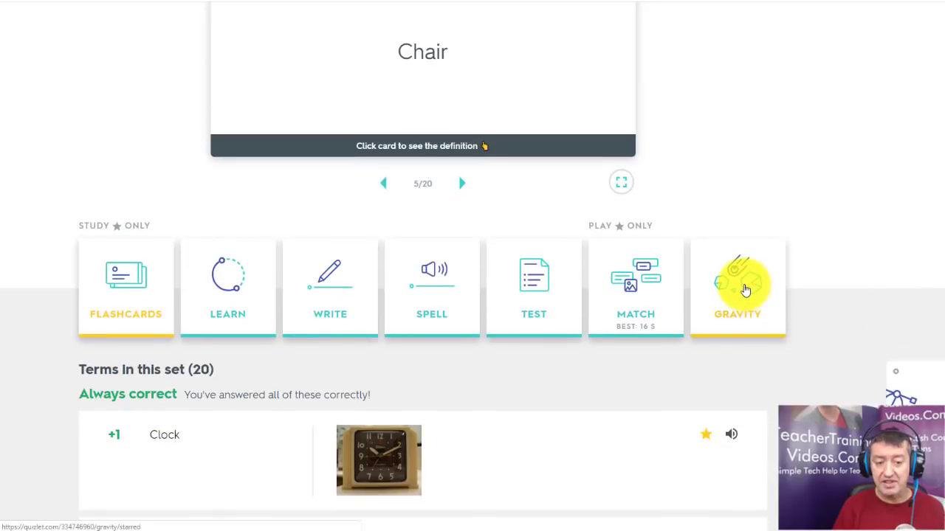
- Start a Gravity game with Starred terms at Medium difficulty and answer the first asteroid with "bed"
left_click(746, 288)
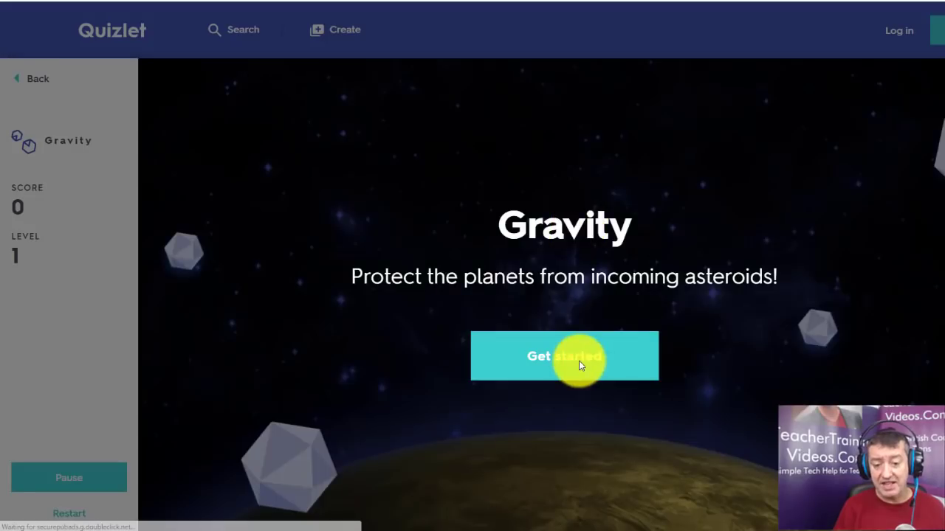
left_click(579, 363)
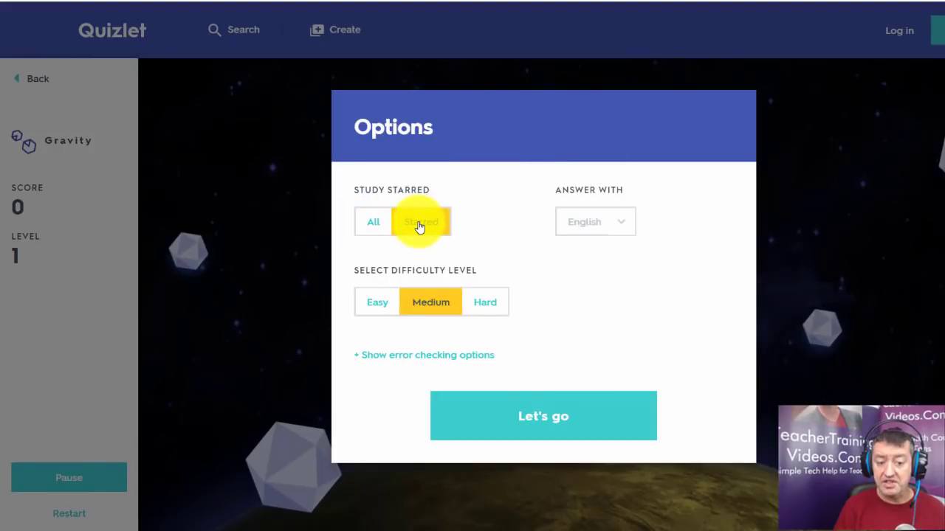
left_click(536, 412)
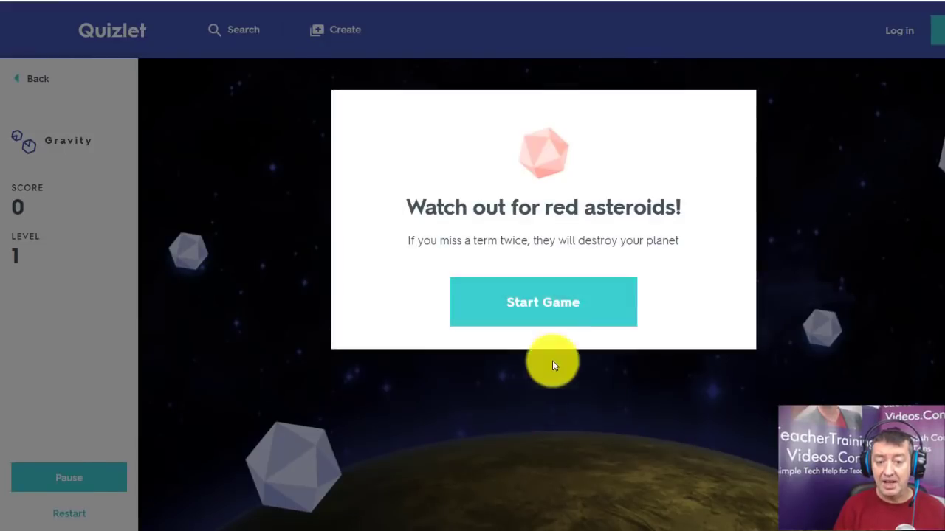
left_click(532, 307)
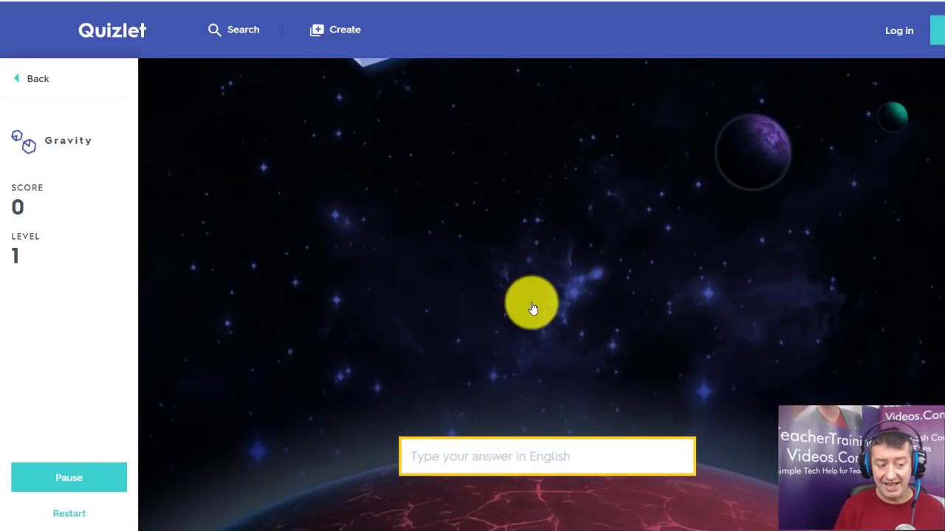
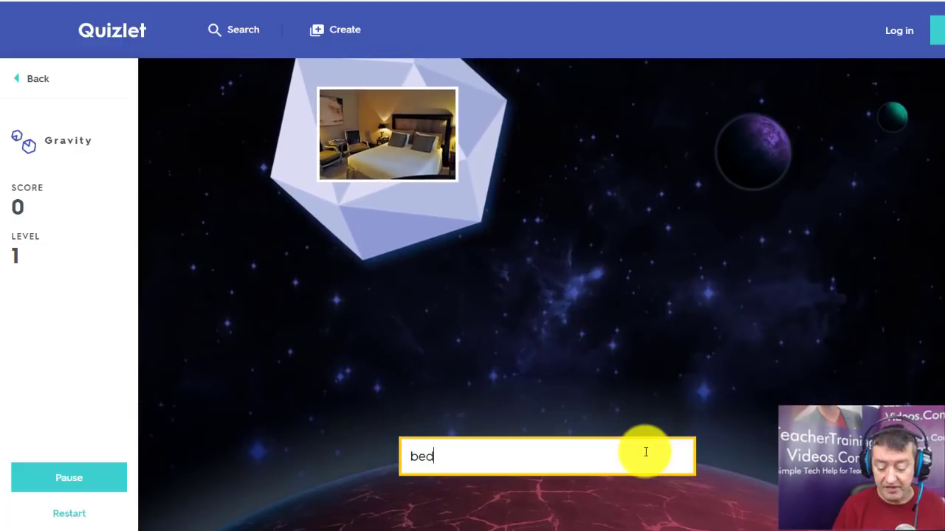
key("Return")
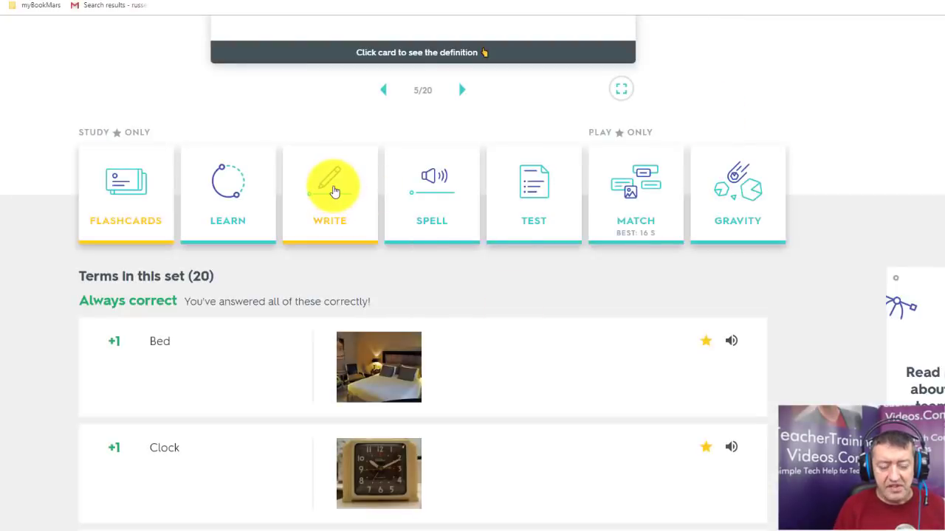
- Open Write mode for the starred terms and answer the bed picture with "bed"
left_click(335, 192)
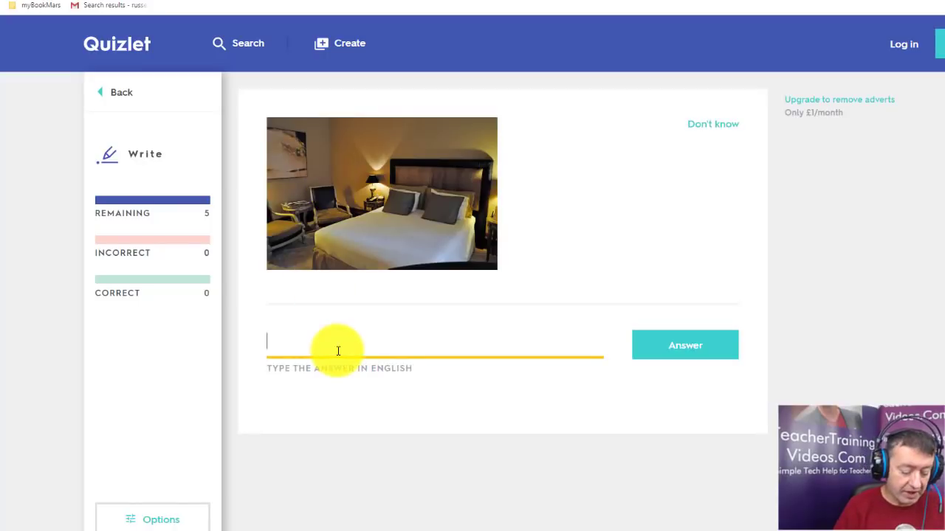
type("bed")
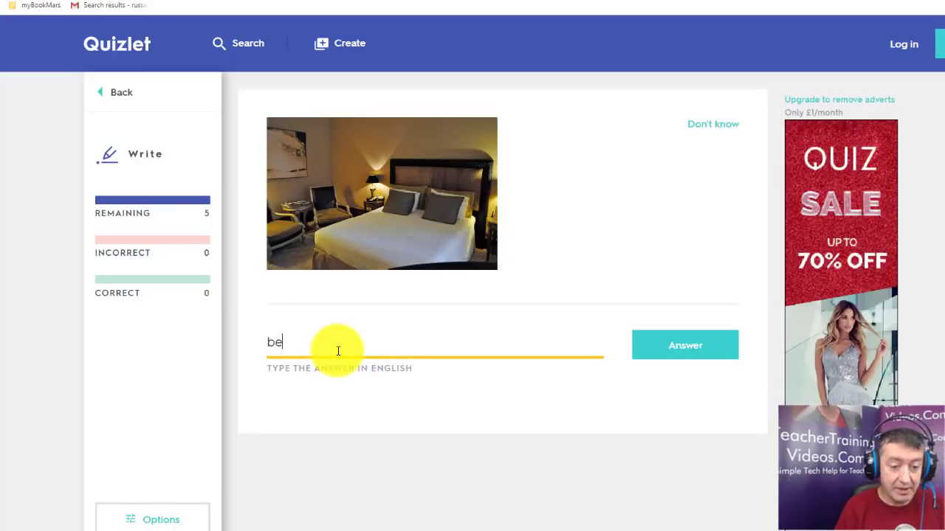
left_click(688, 350)
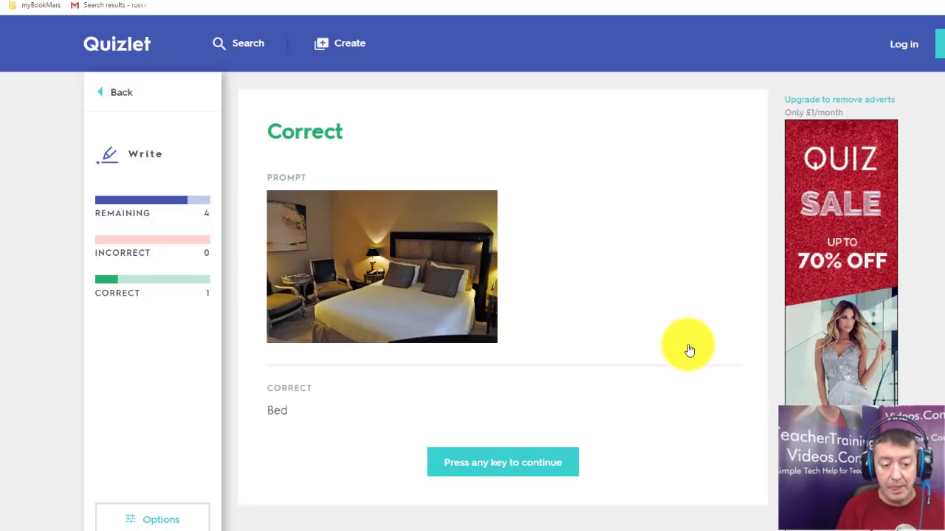
left_click(519, 468)
- Answer the door picture with "door" and continue to the next question
left_click(376, 428)
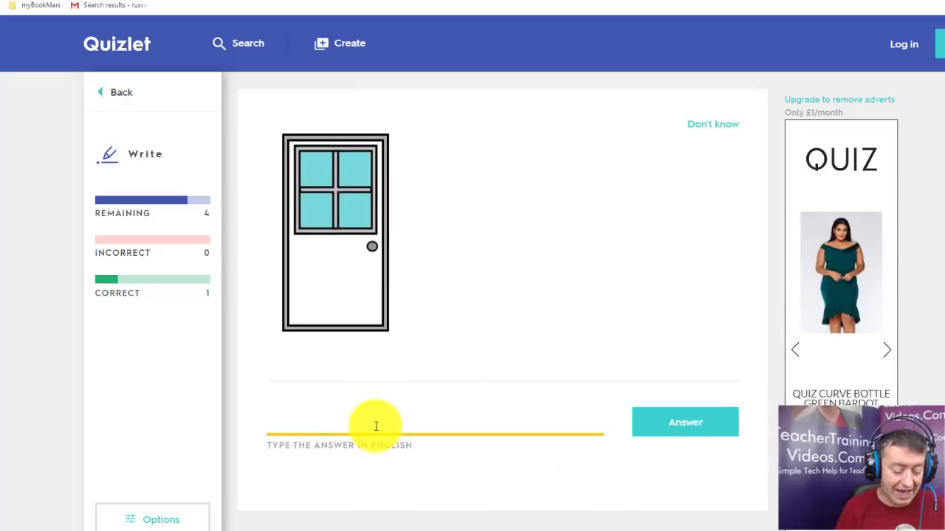
type("door")
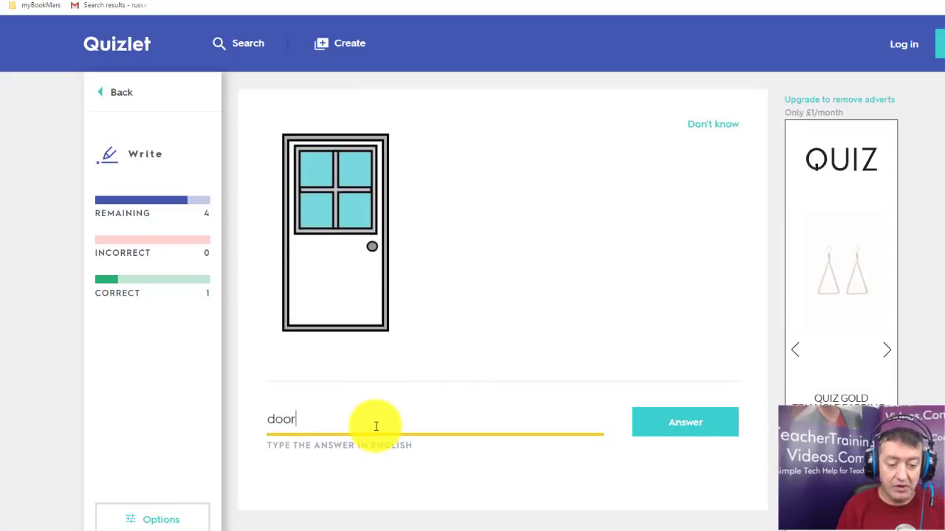
left_click(663, 424)
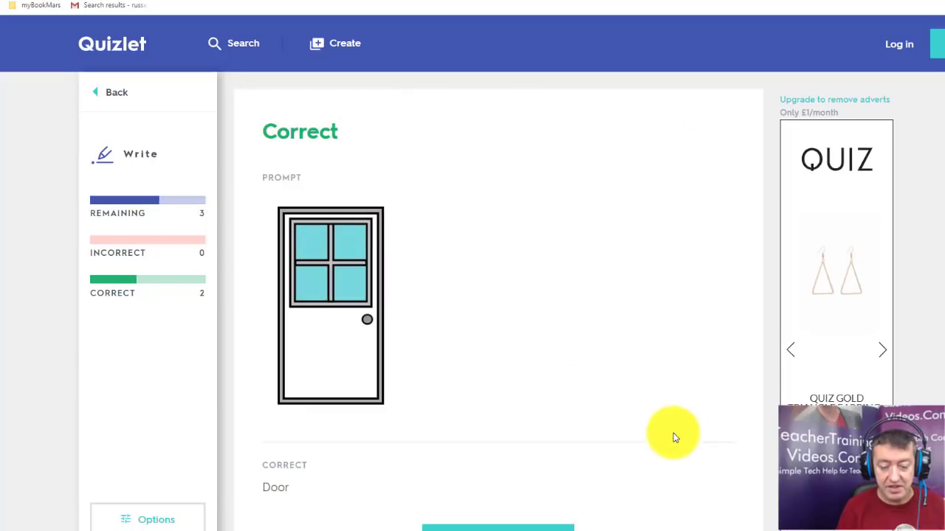
scroll(590, 443, "down", 1)
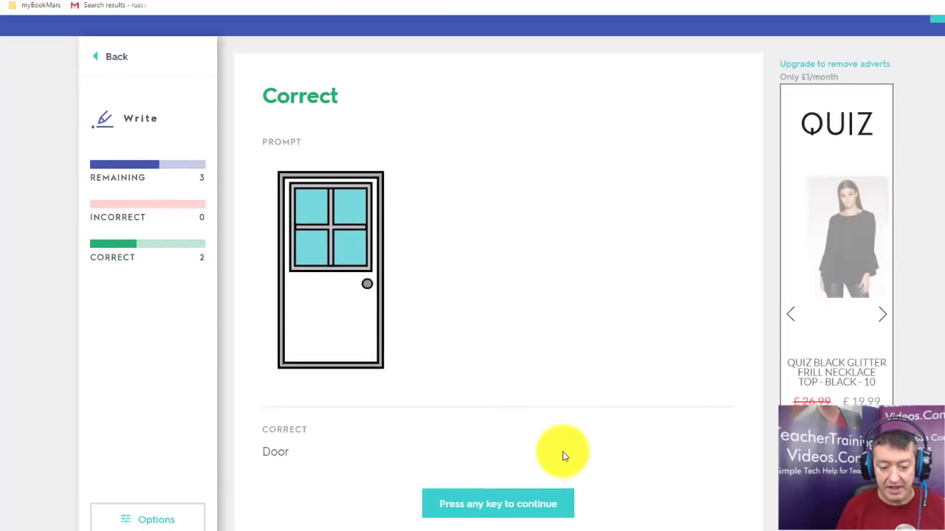
left_click(502, 509)
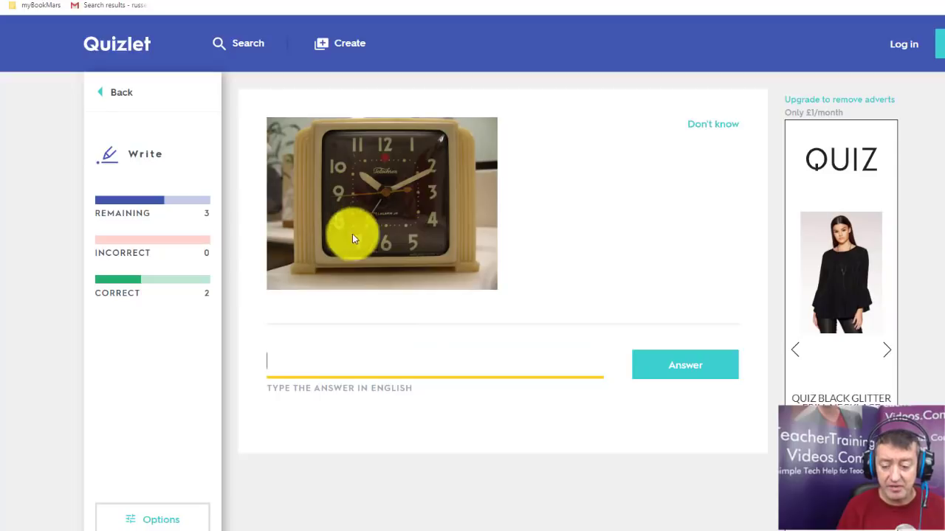
- Check the options of Write mode and return to the set page
left_click(152, 520)
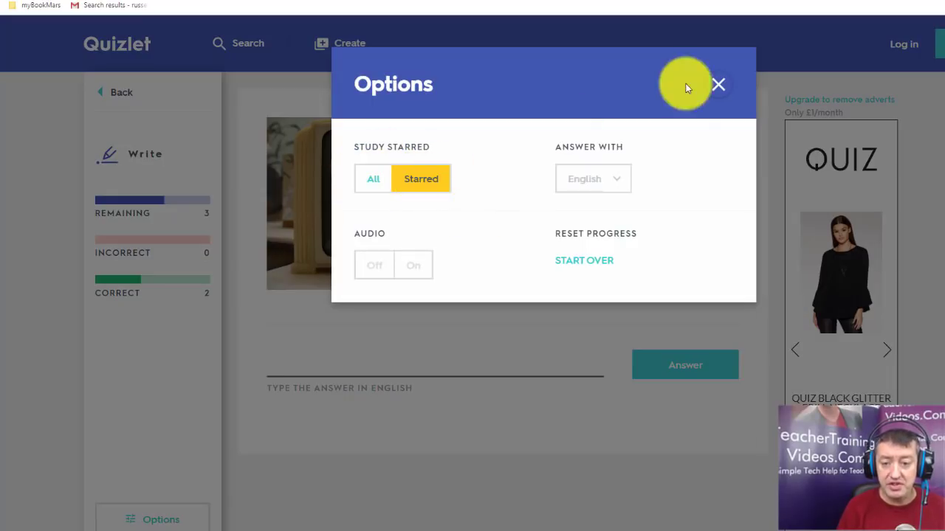
left_click(719, 85)
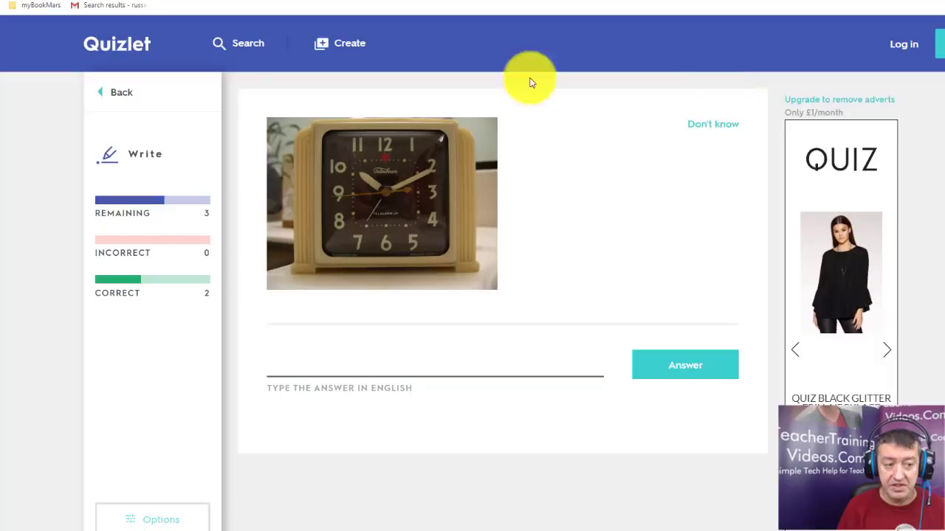
left_click(111, 91)
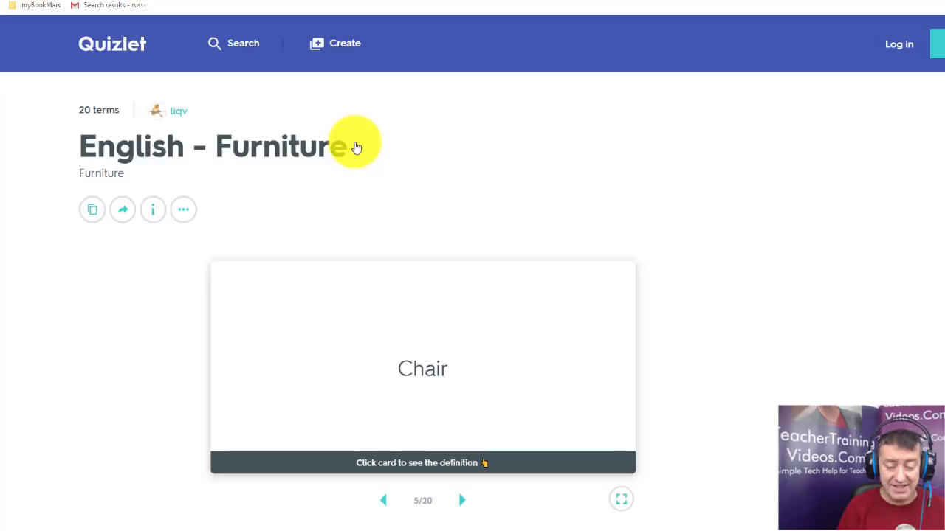
- Practise spelling the sofa picture in Spell mode with "sofa" and a repeated "Sofa", and return to the set page
scroll(473, 332, "down", 3)
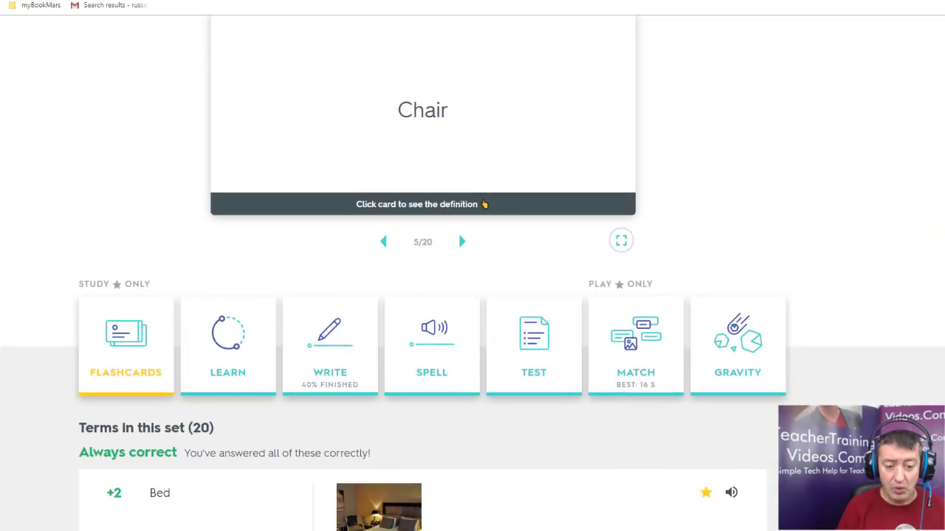
left_click(432, 338)
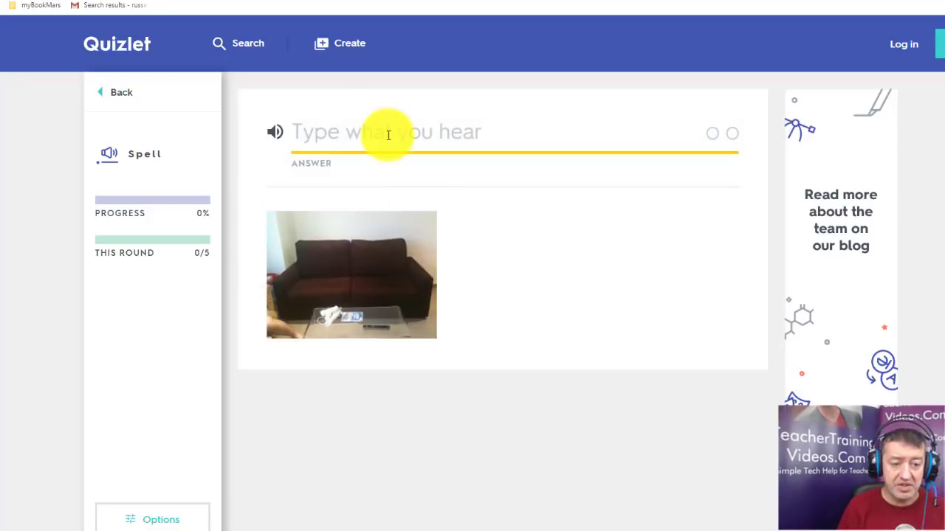
type("so")
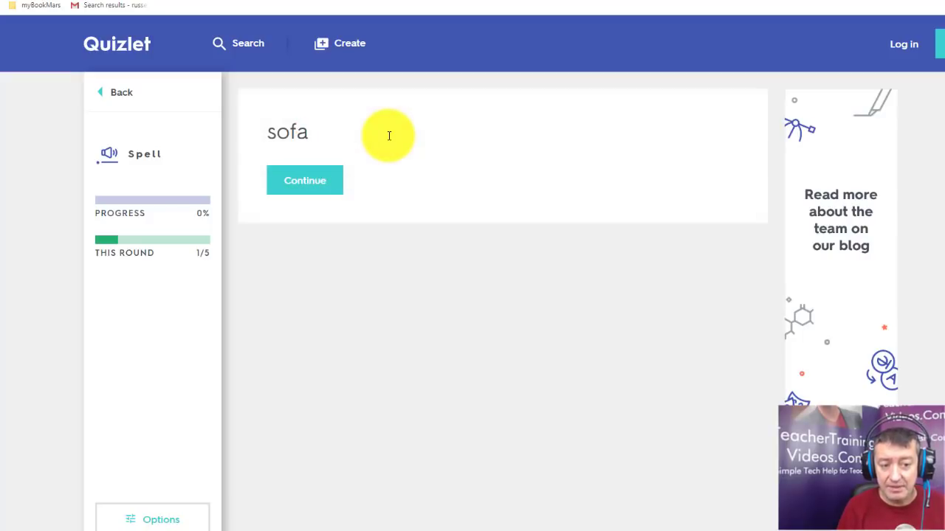
key("Return")
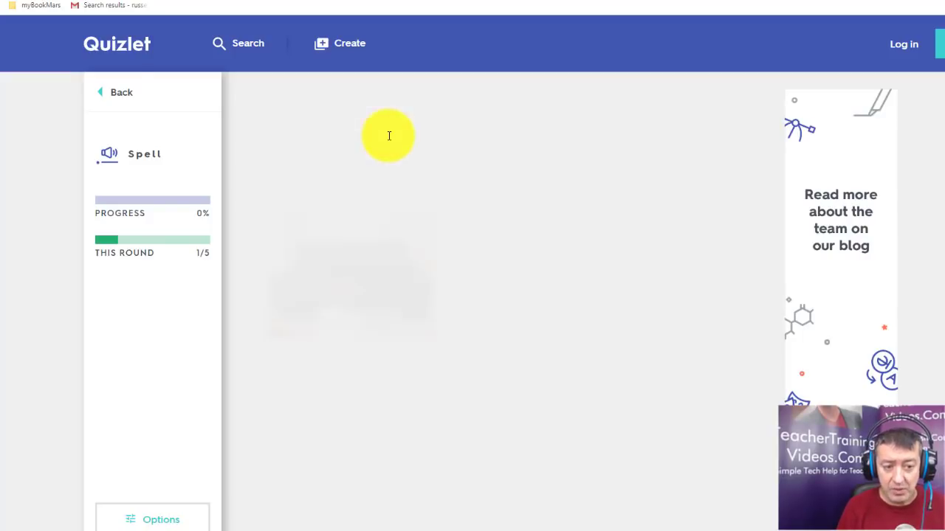
type("Sofa")
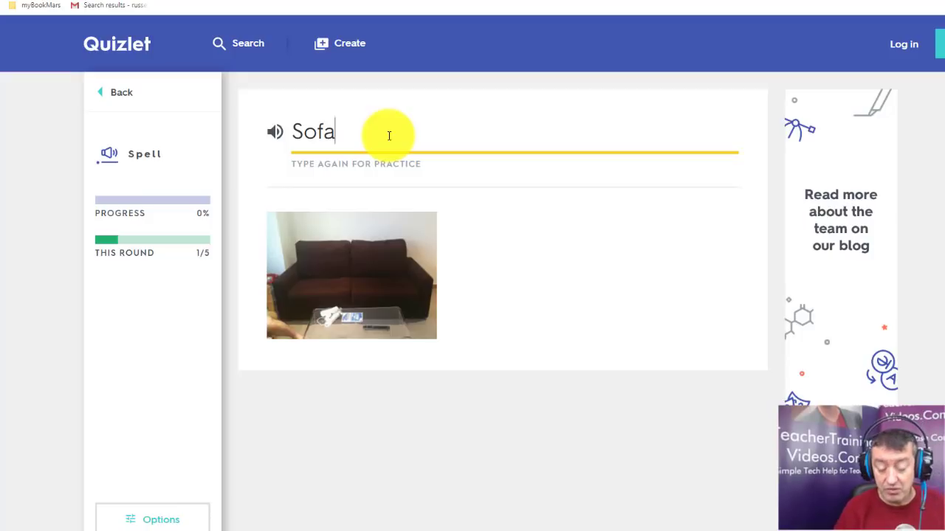
key("Return")
type("C")
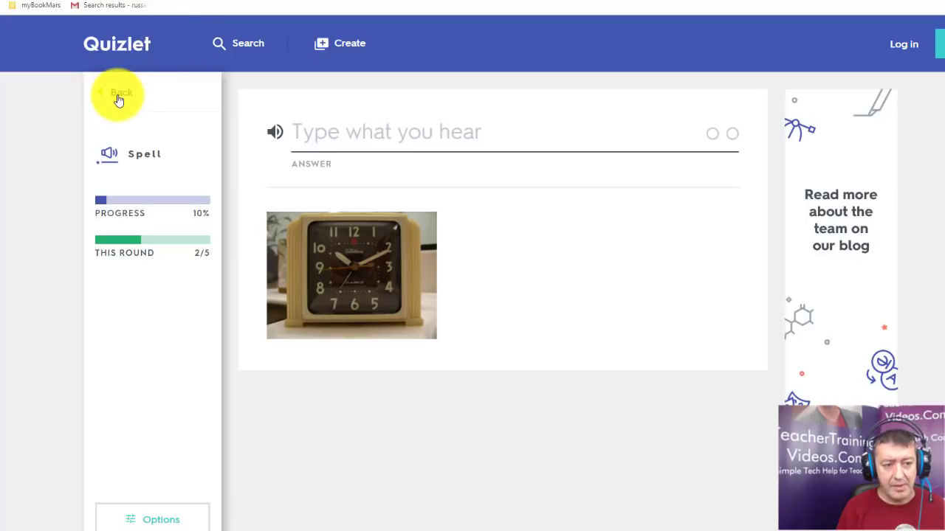
left_click(118, 96)
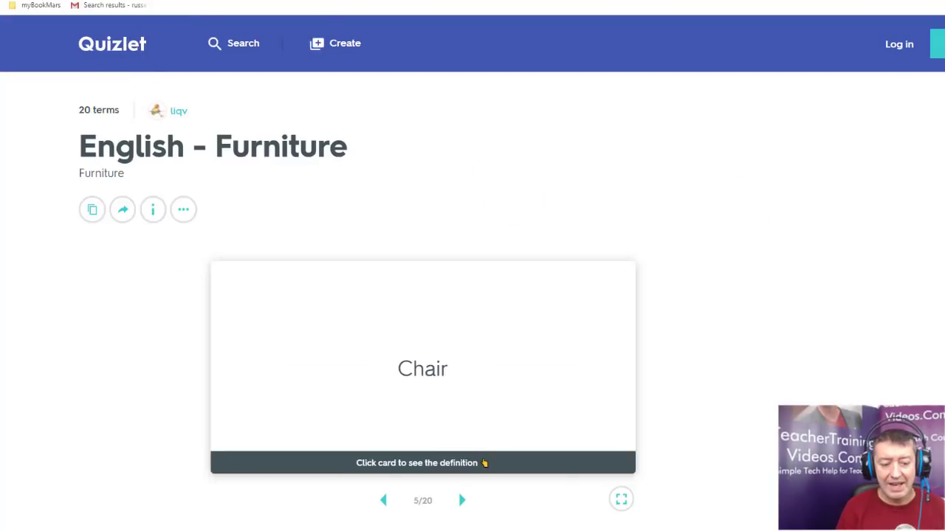
- Open the set's Test mode and bring up its options
scroll(340, 339, "down", 4)
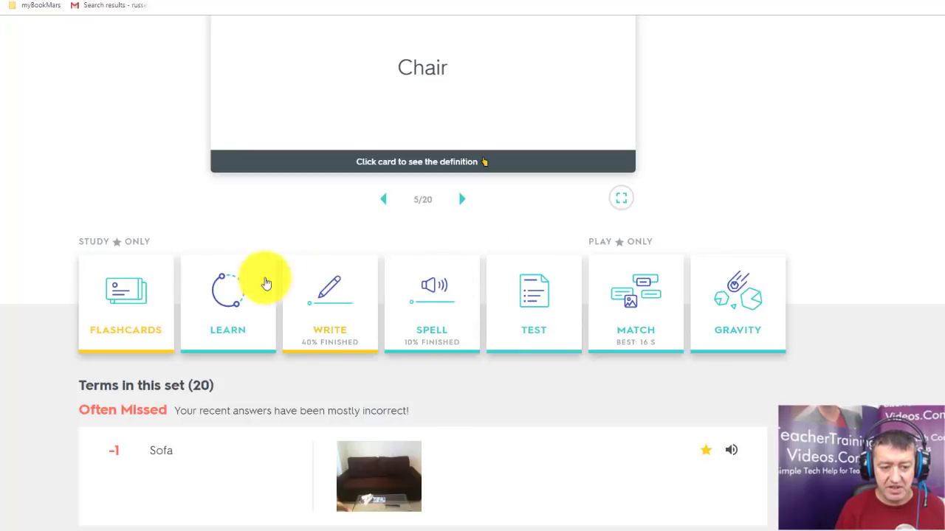
left_click(534, 293)
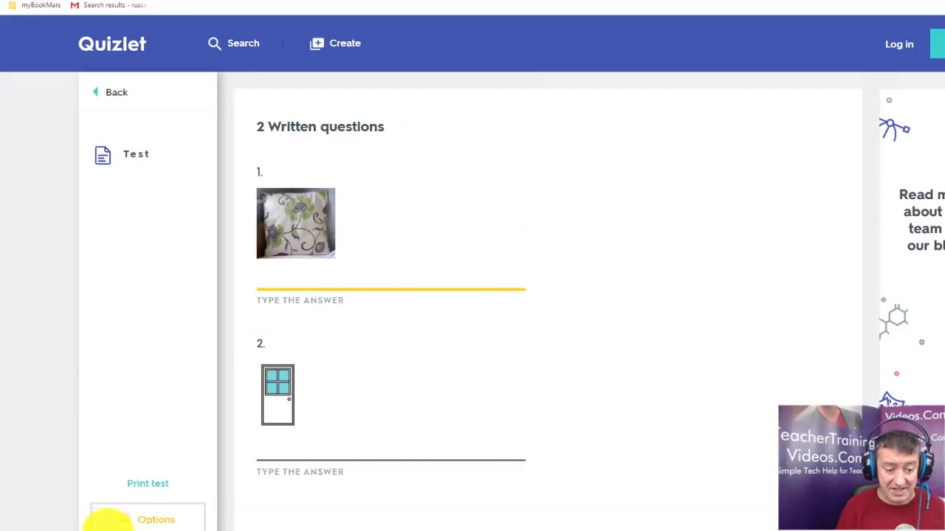
left_click(147, 520)
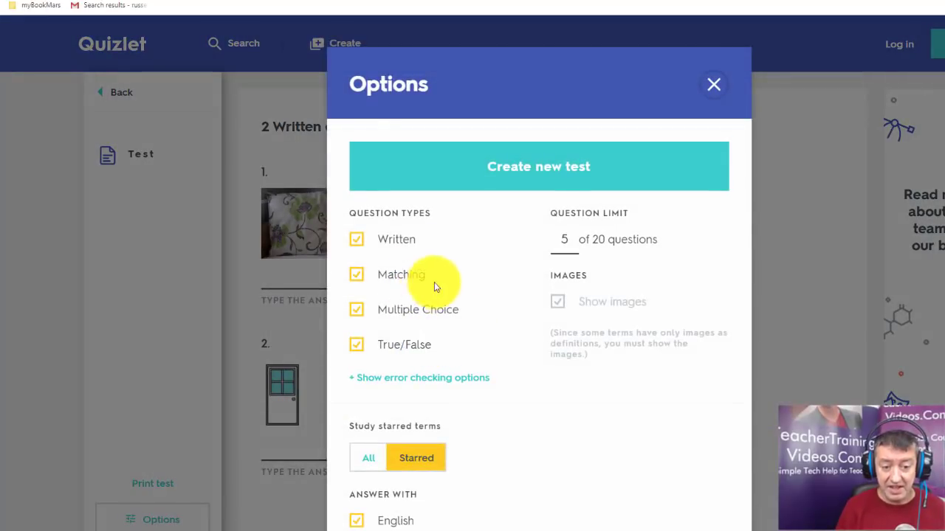
left_click(350, 313)
left_click(353, 311)
left_click(357, 345)
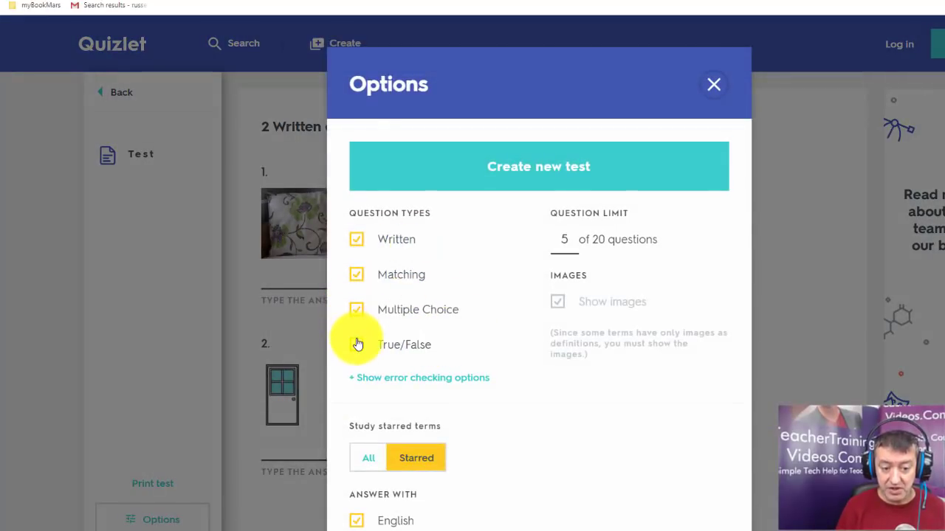
left_click(357, 344)
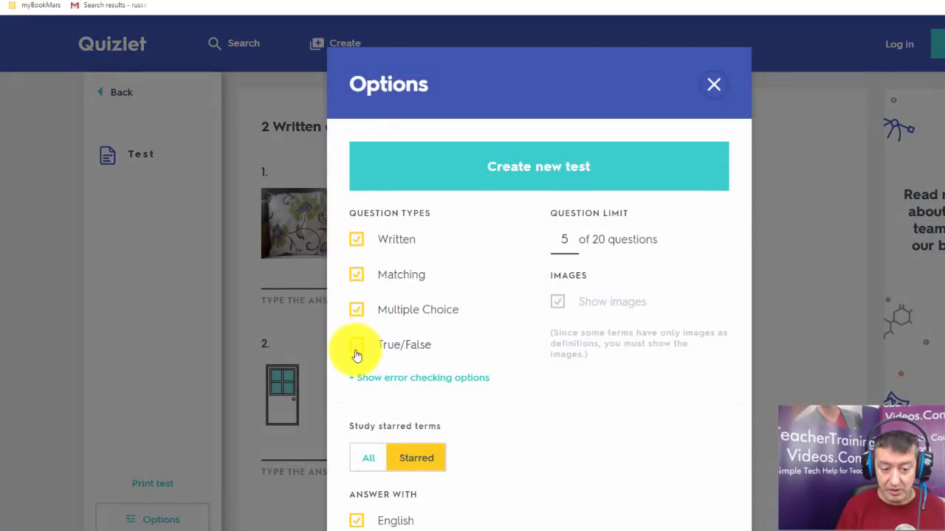
left_click(367, 317)
left_click(362, 306)
- Limit the test's question types to Multiple Choice and have it use All terms
left_click(356, 275)
left_click(358, 239)
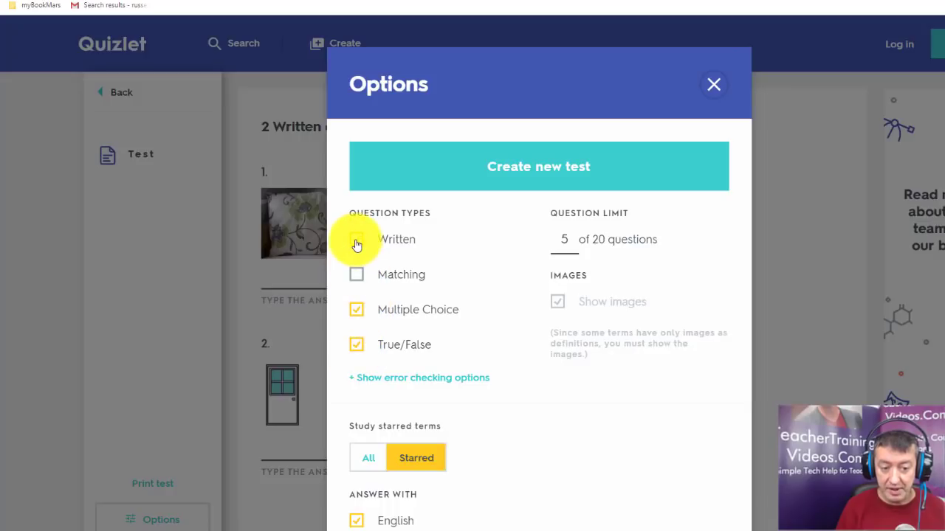
left_click(353, 346)
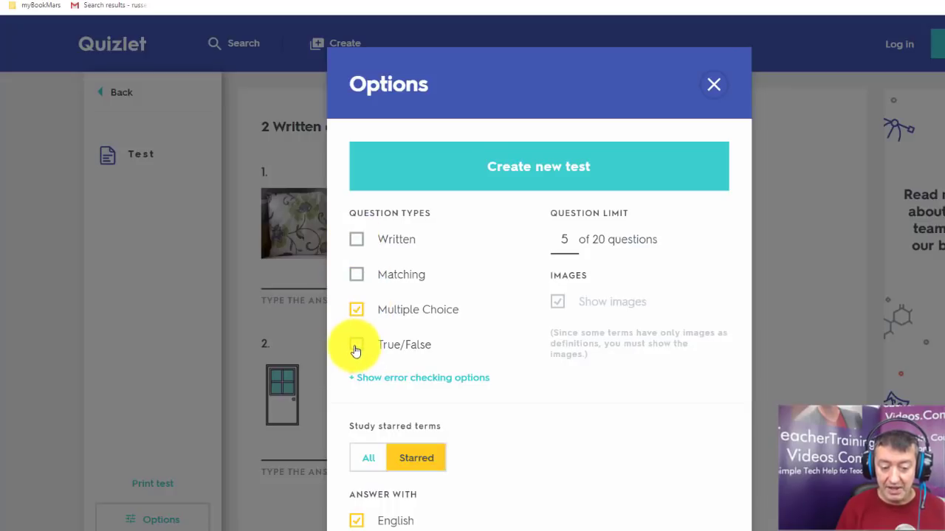
left_click(367, 459)
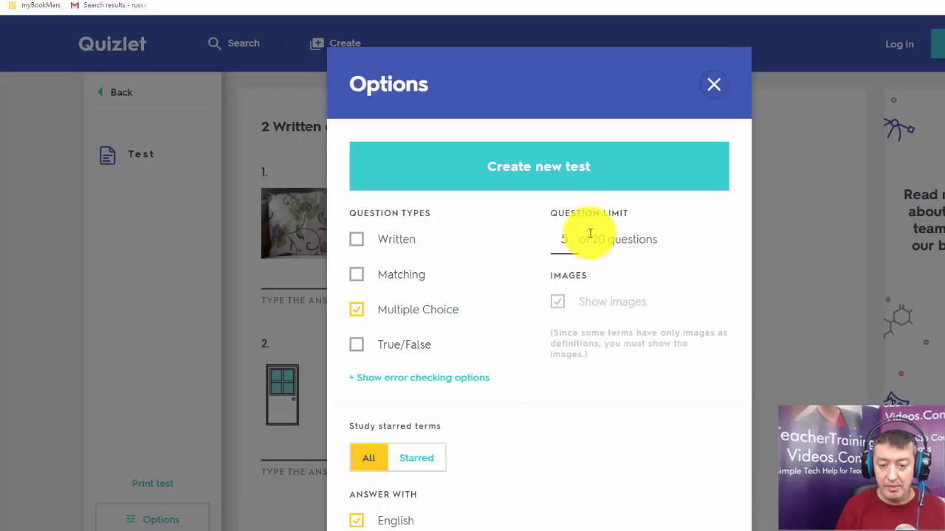
- Review the remaining test options and create a new test from them
scroll(565, 433, "down", 2)
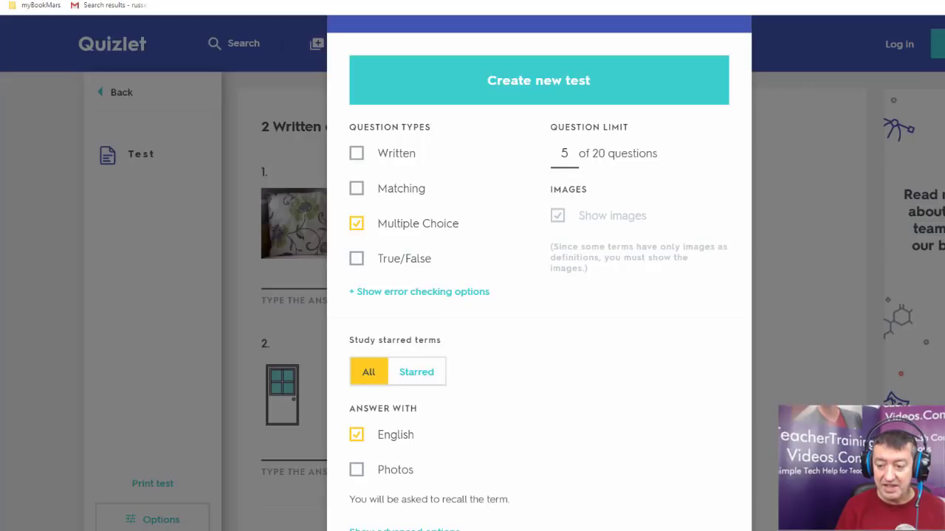
scroll(589, 422, "down", 1)
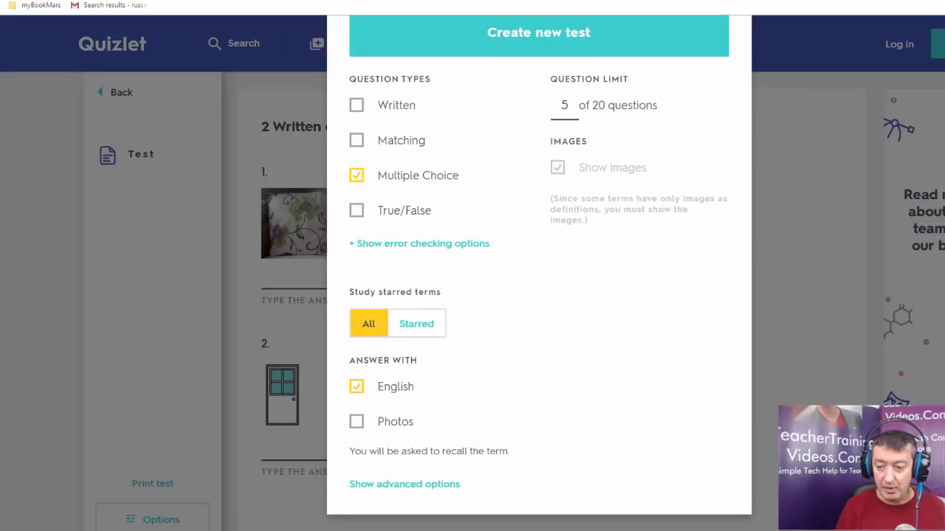
scroll(809, 365, "up", 3)
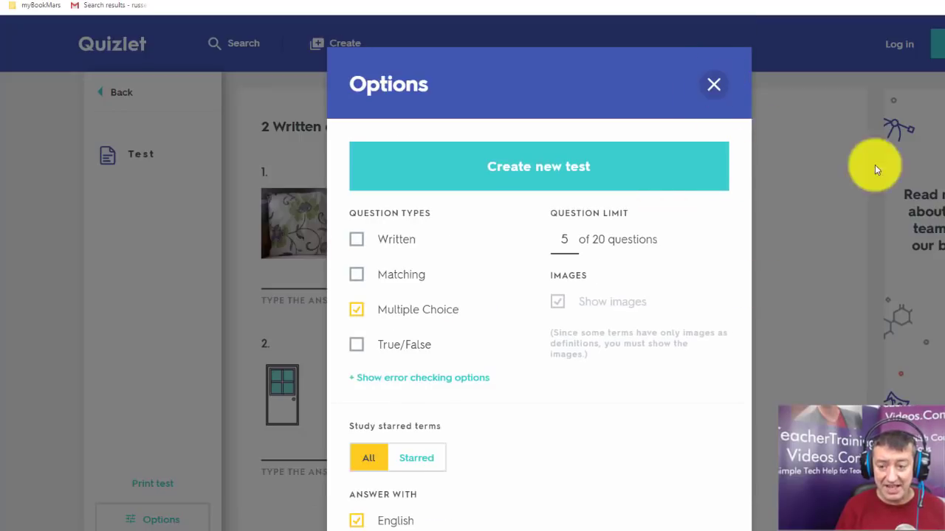
scroll(844, 162, "down", 3)
scroll(910, 127, "up", 3)
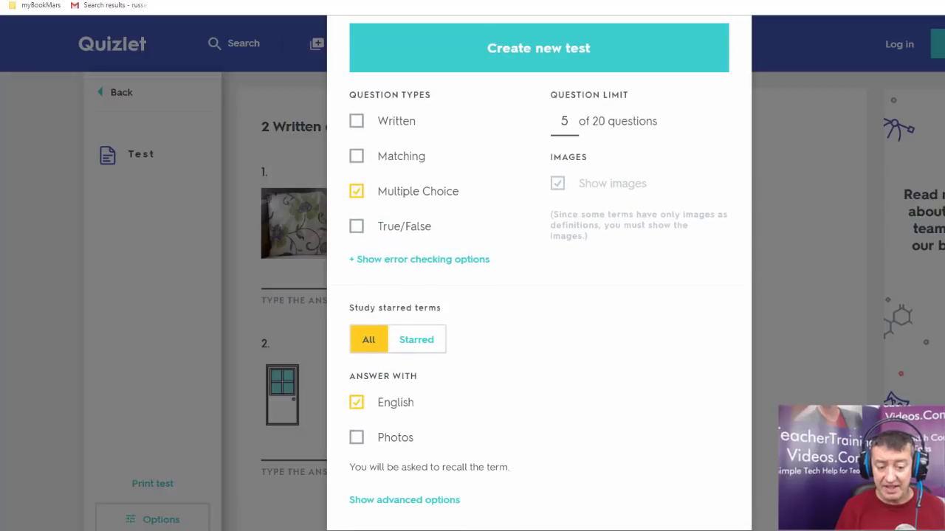
scroll(911, 127, "down", 2)
scroll(910, 127, "up", 2)
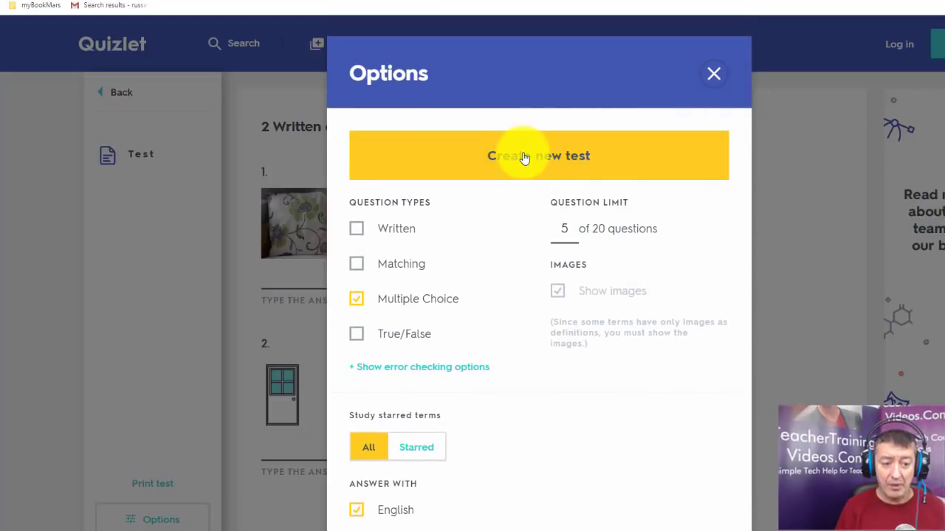
left_click(523, 158)
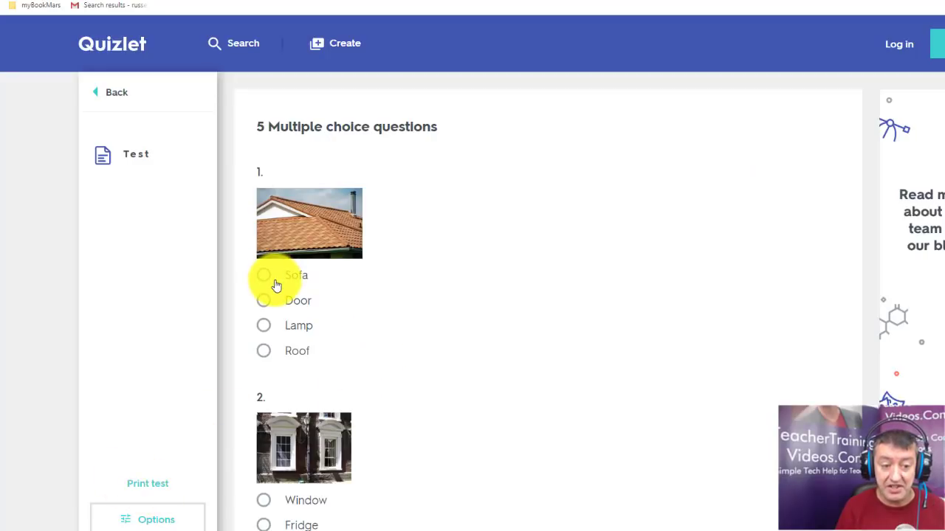
- Answer the five multiple-choice questions with Roof, Window, Doorstep, Curtain and Desk, and have the answers checked
left_click(263, 353)
scroll(569, 305, "down", 4)
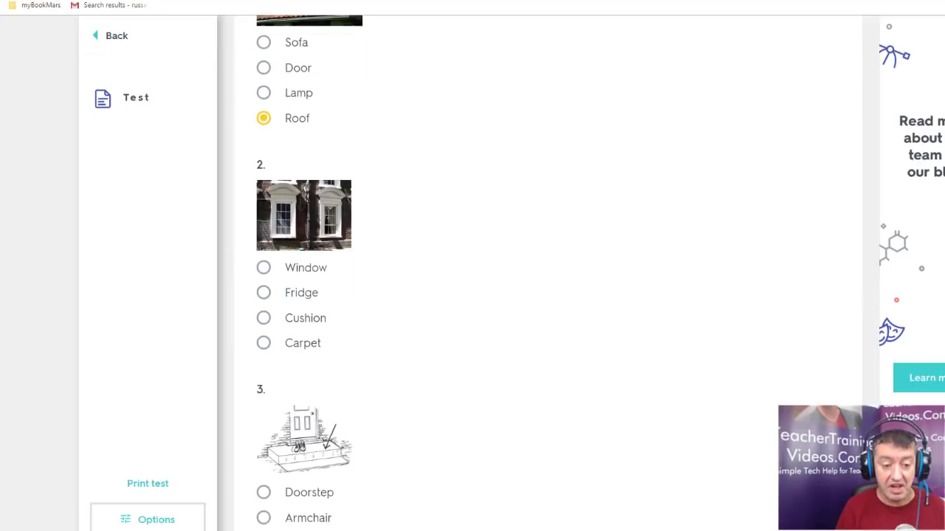
left_click(266, 232)
scroll(428, 333, "down", 3)
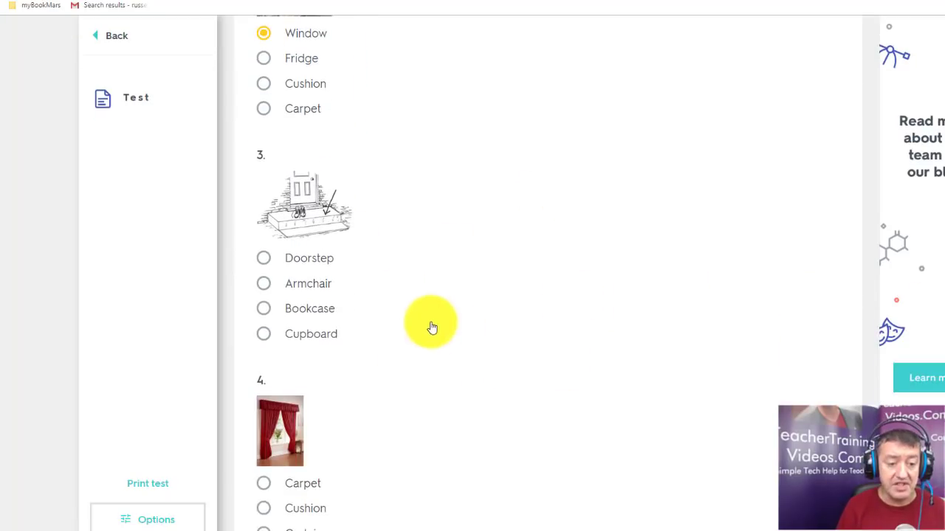
left_click(264, 258)
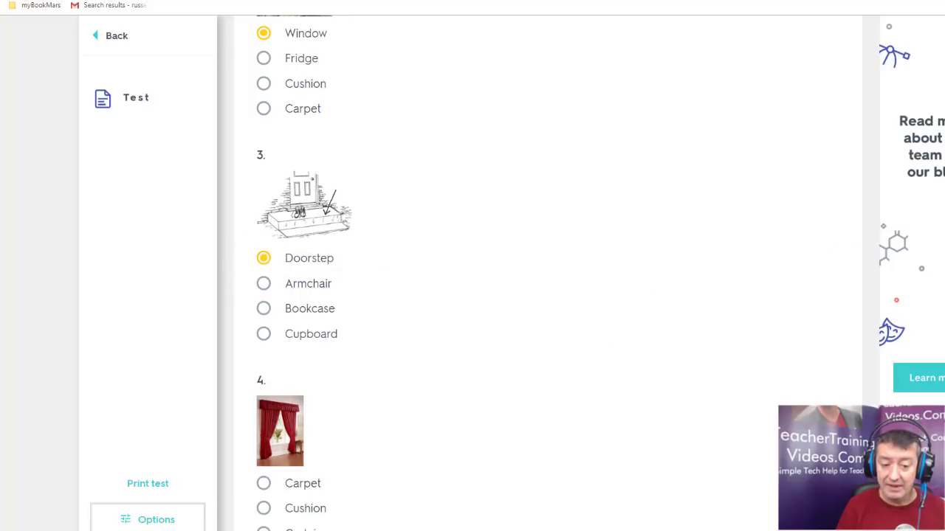
scroll(258, 350, "down", 3)
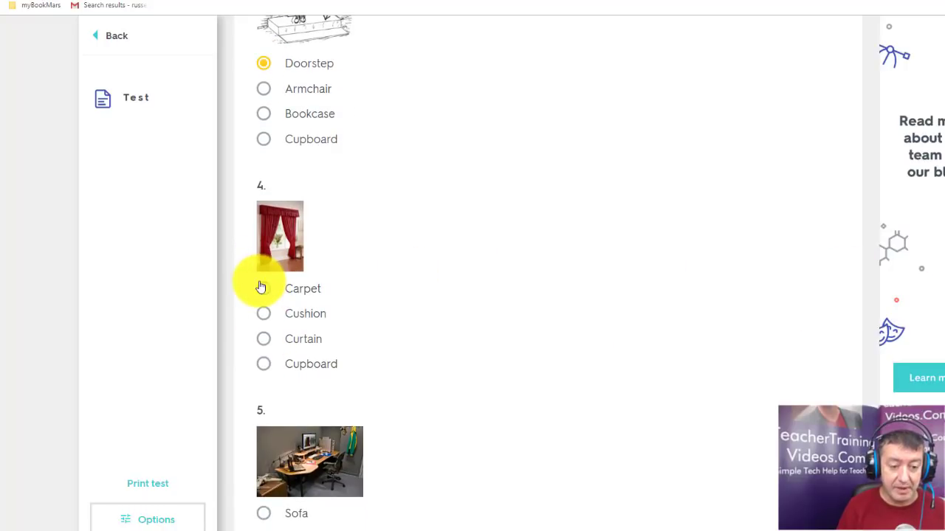
left_click(261, 344)
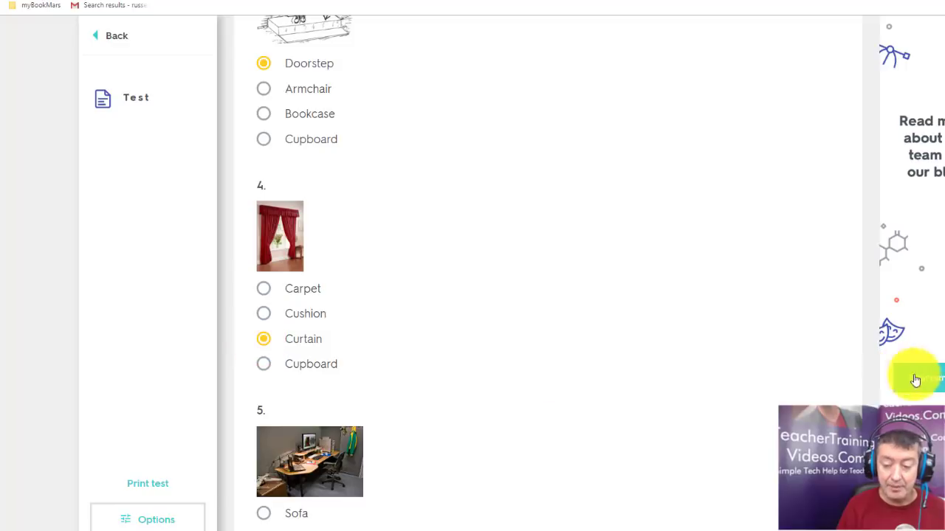
scroll(530, 430, "down", 2)
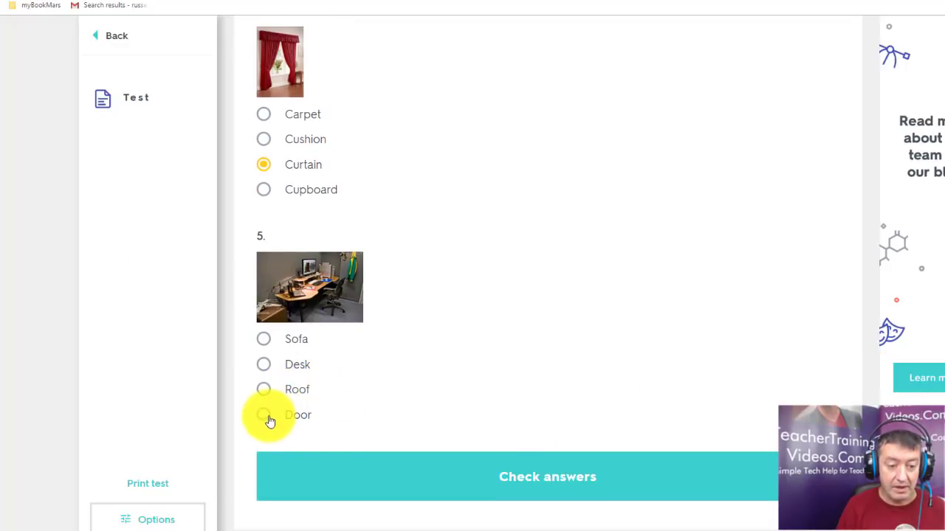
left_click(266, 366)
left_click(544, 483)
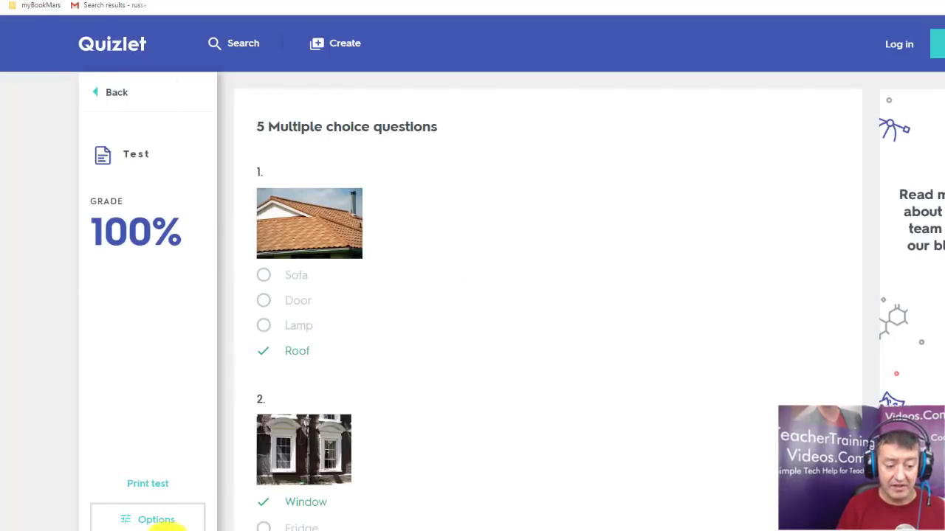
- Add Written, Matching and True/False to the test's question types and create a new test
left_click(155, 519)
left_click(358, 278)
left_click(358, 242)
left_click(358, 347)
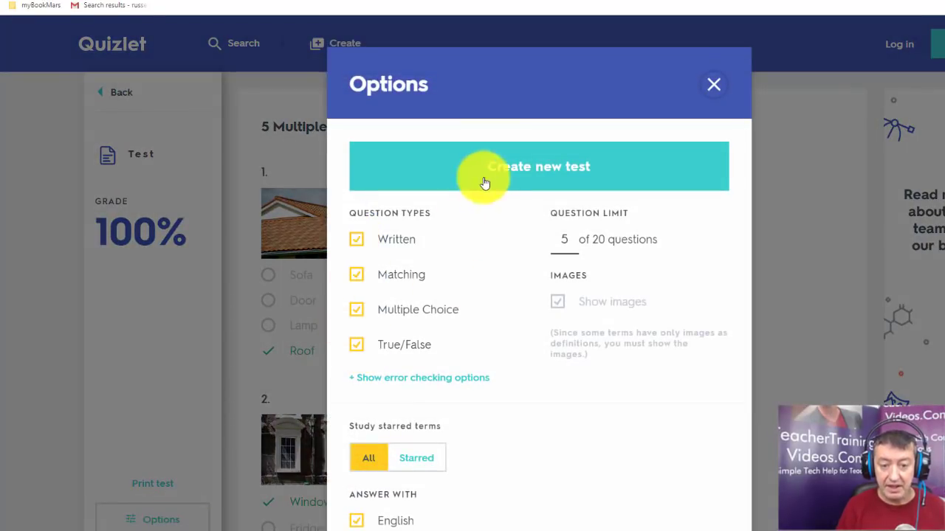
left_click(508, 180)
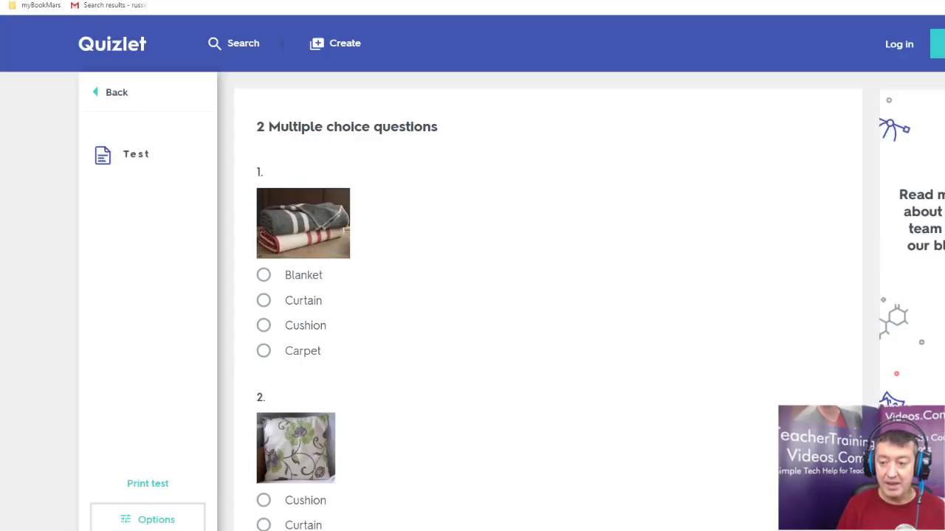
- Look through the mixed-question test down to its True/False section and return to the set page
scroll(472, 295, "down", 10)
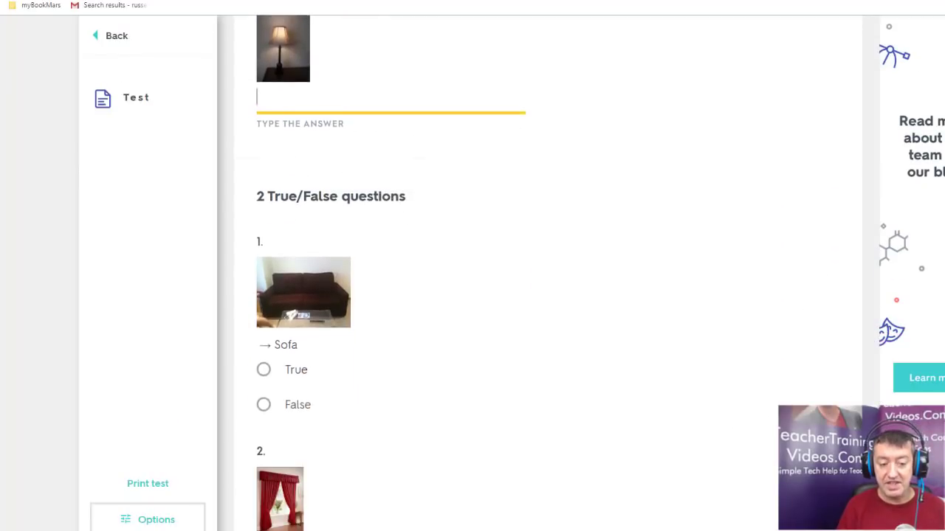
scroll(472, 296, "up", 10)
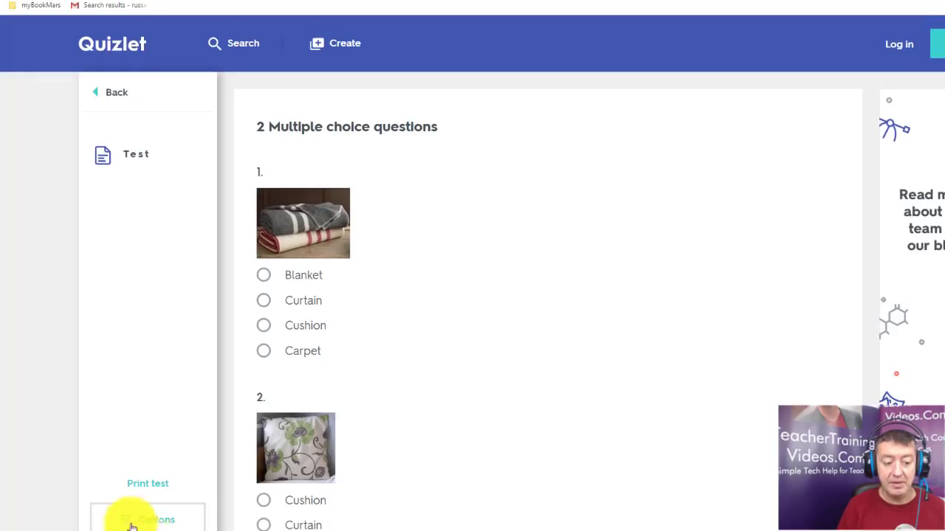
left_click(113, 94)
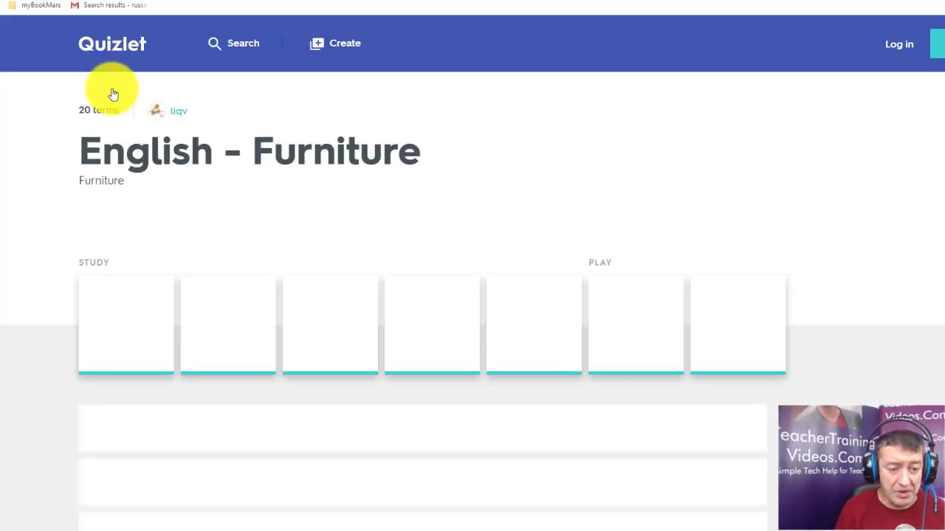
- Start the set's Learn mode and go through its introduction to the first question
scroll(854, 270, "down", 4)
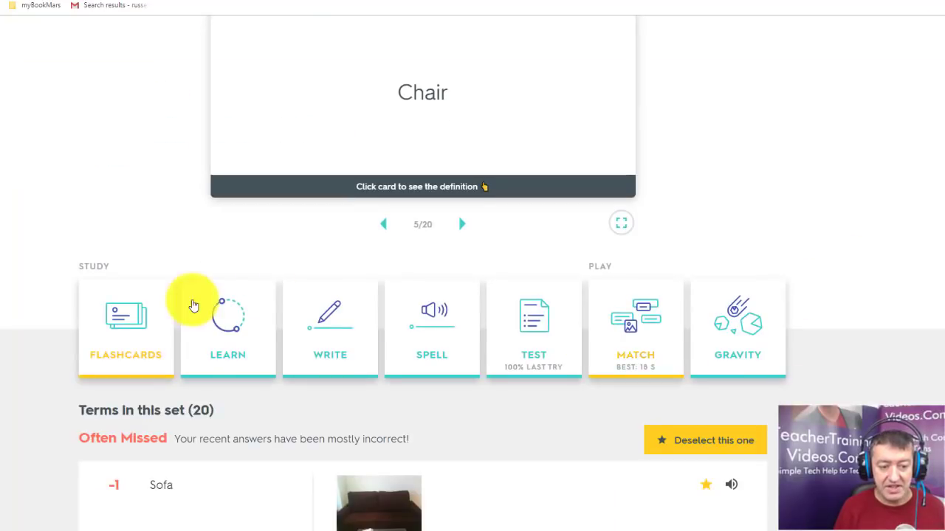
left_click(215, 322)
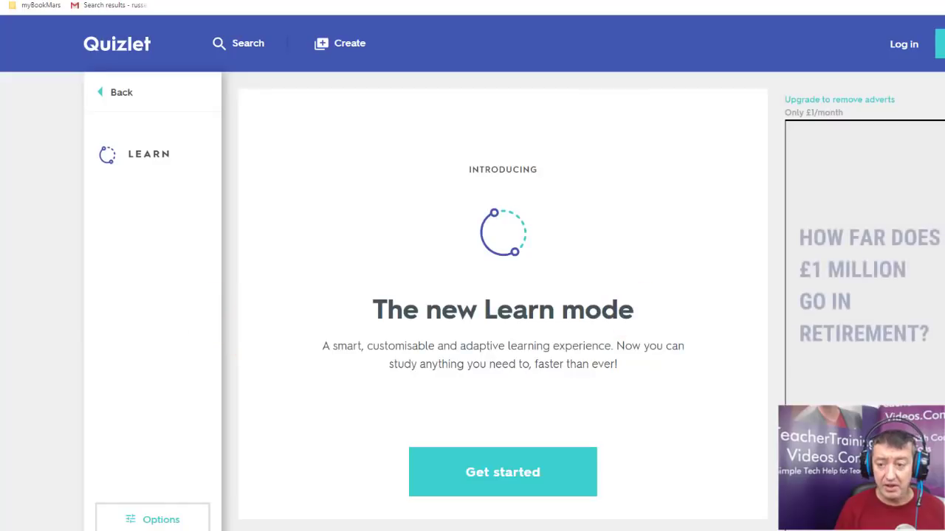
left_click(515, 487)
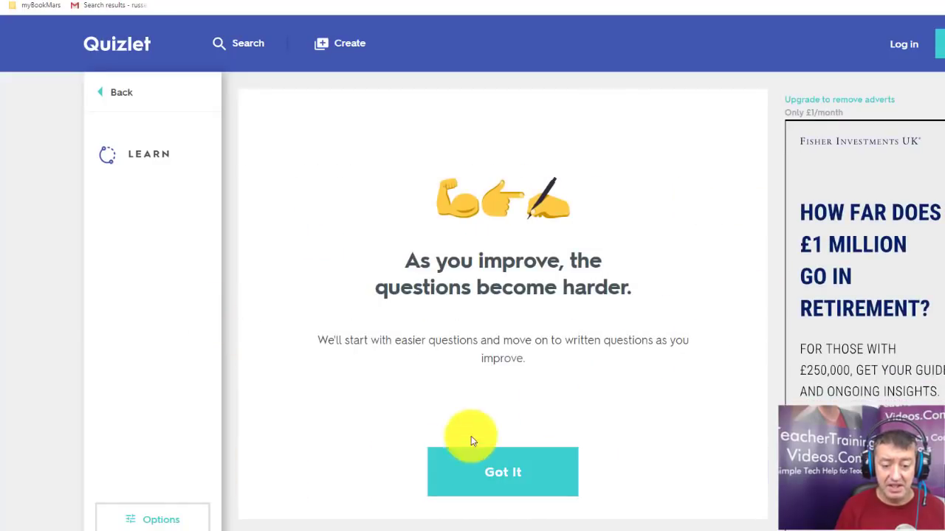
left_click(484, 480)
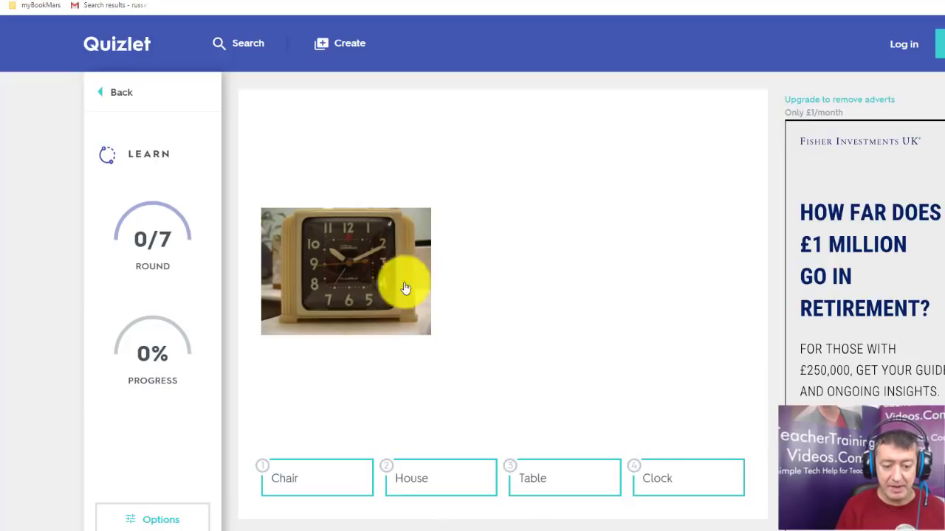
- Answer the first three Learn pictures with Clock, Cupboard and Bookcase, continuing to the doorstep question
left_click(664, 485)
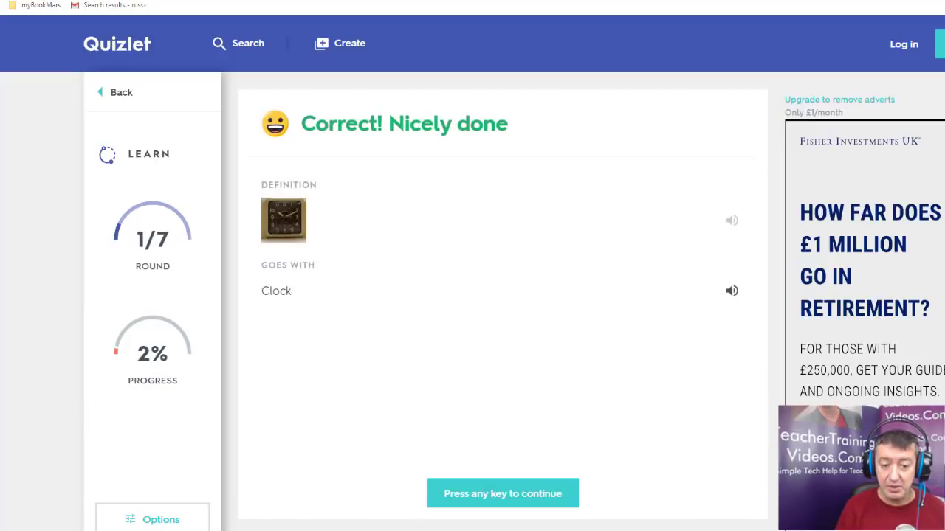
left_click(492, 492)
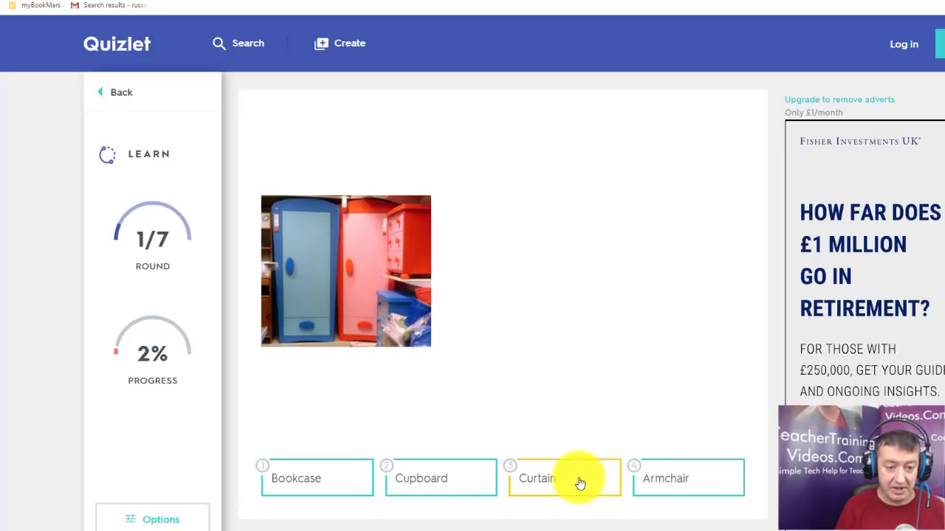
left_click(426, 485)
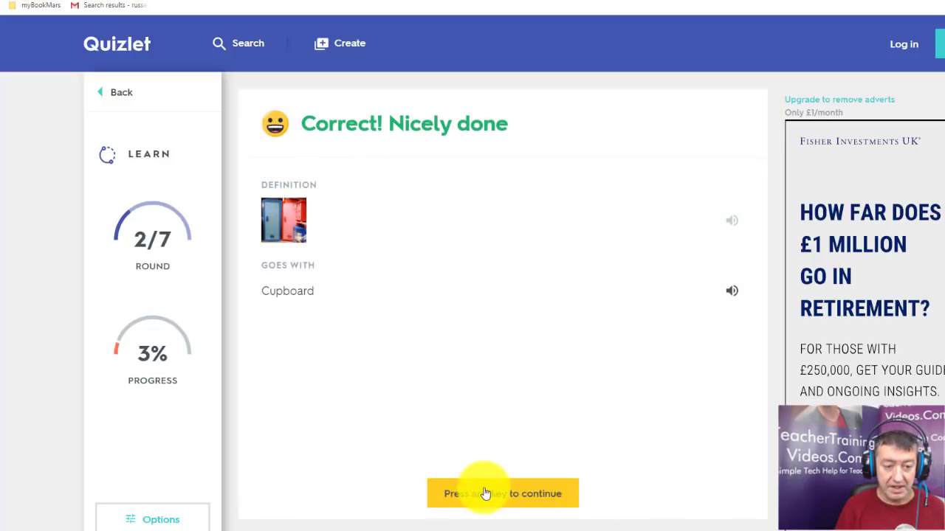
left_click(482, 492)
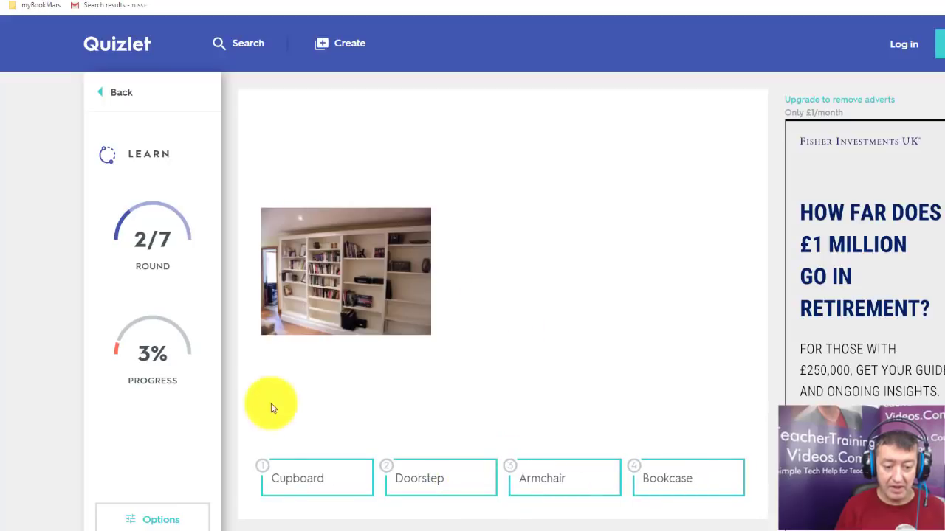
left_click(672, 484)
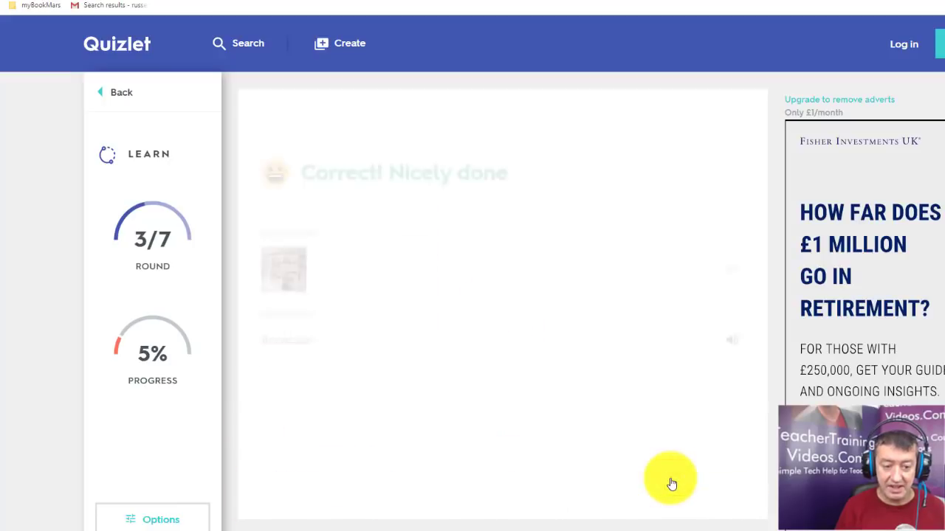
left_click(490, 494)
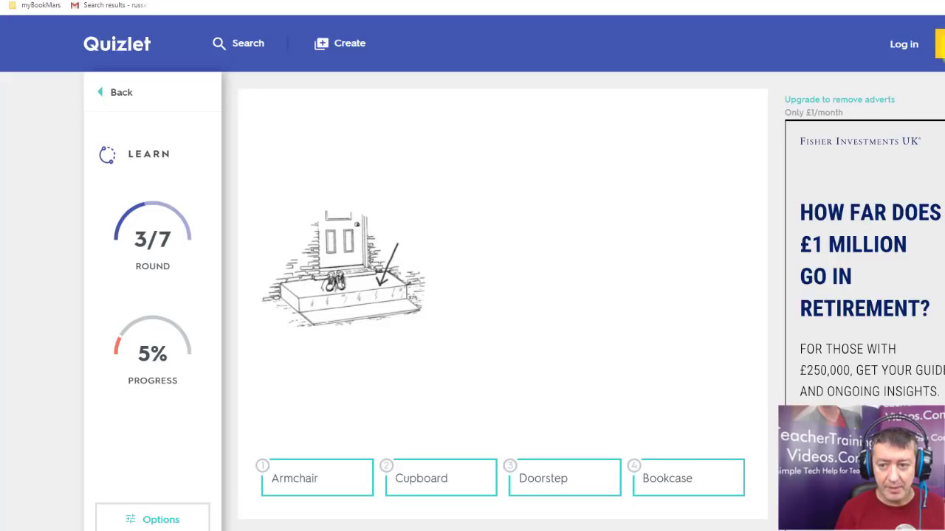
- Sign up with a Google account and open the account's own study sets
left_click(940, 44)
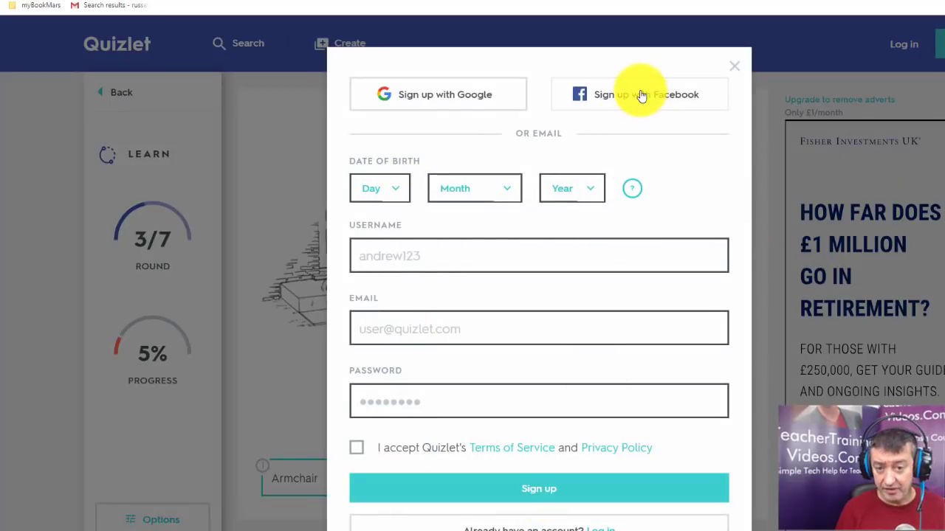
left_click(431, 99)
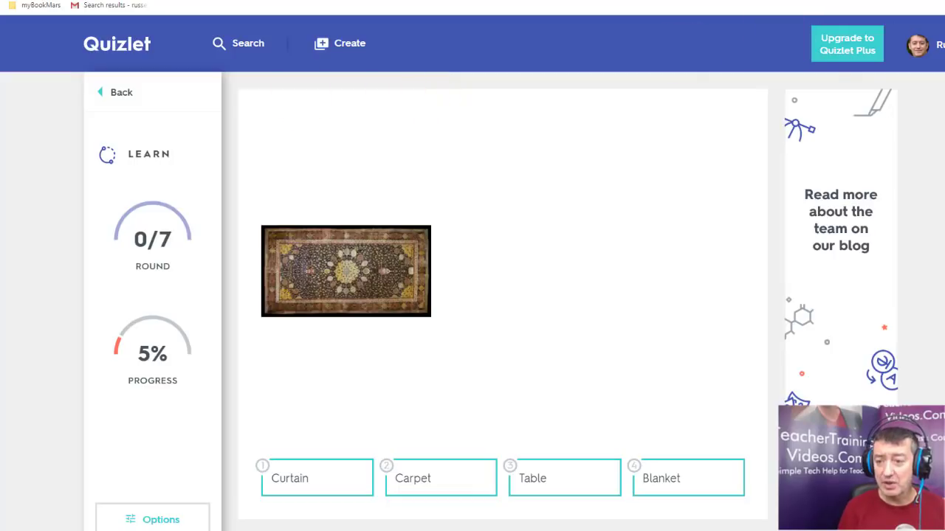
left_click(918, 44)
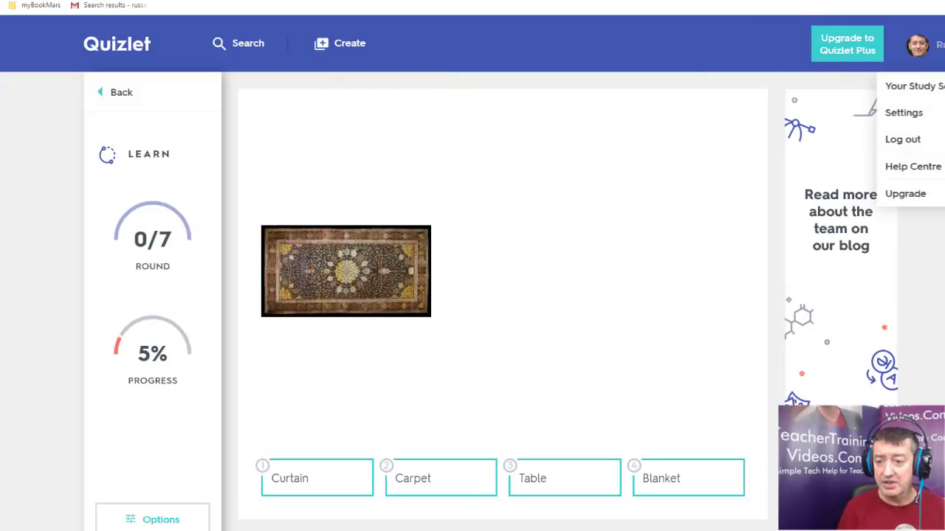
left_click(913, 86)
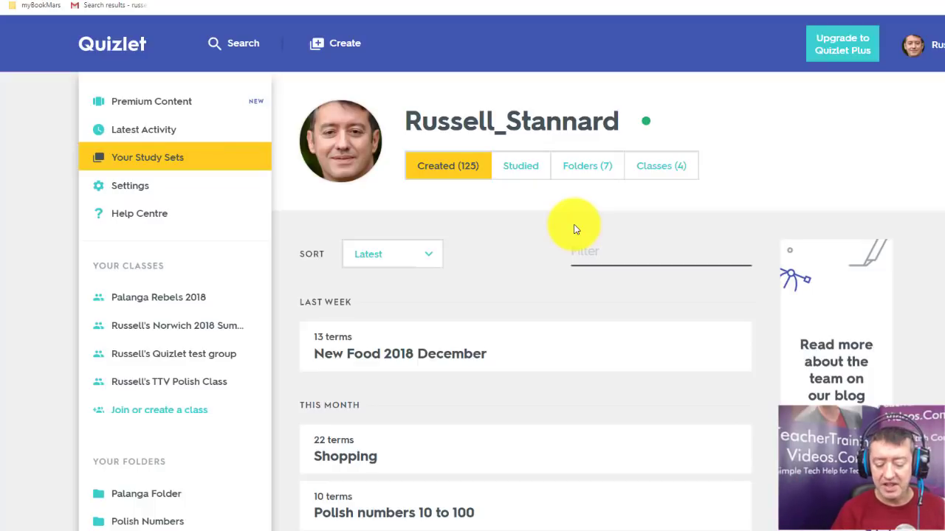
- Search Quizlet for "Polish Transport"
left_click(243, 46)
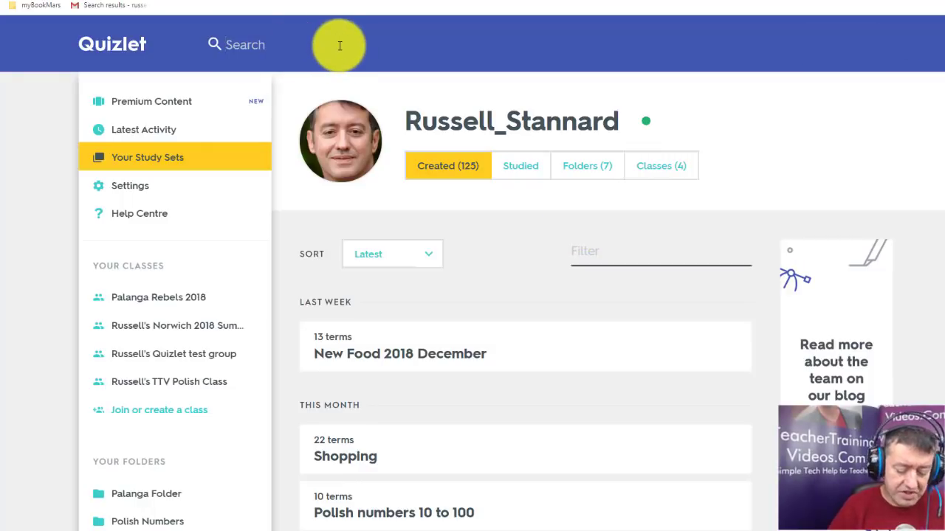
type("Pol")
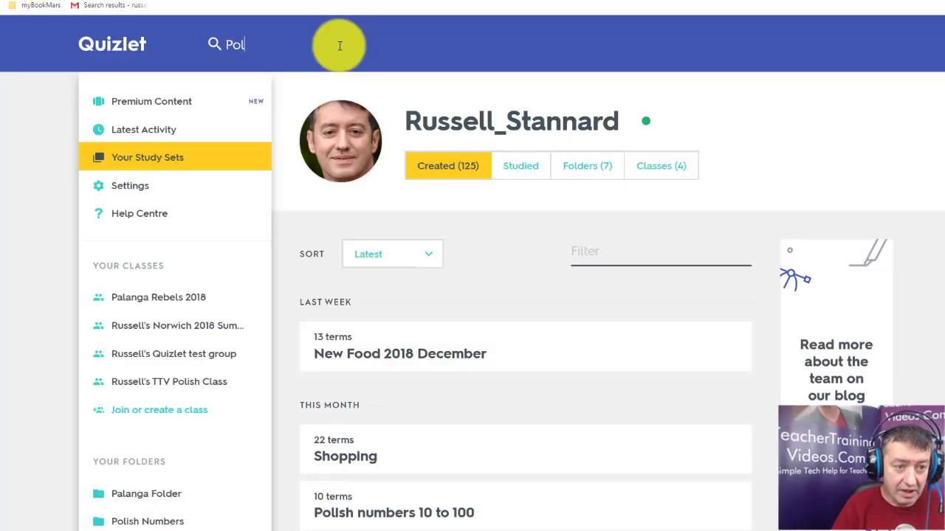
type("ish Transport")
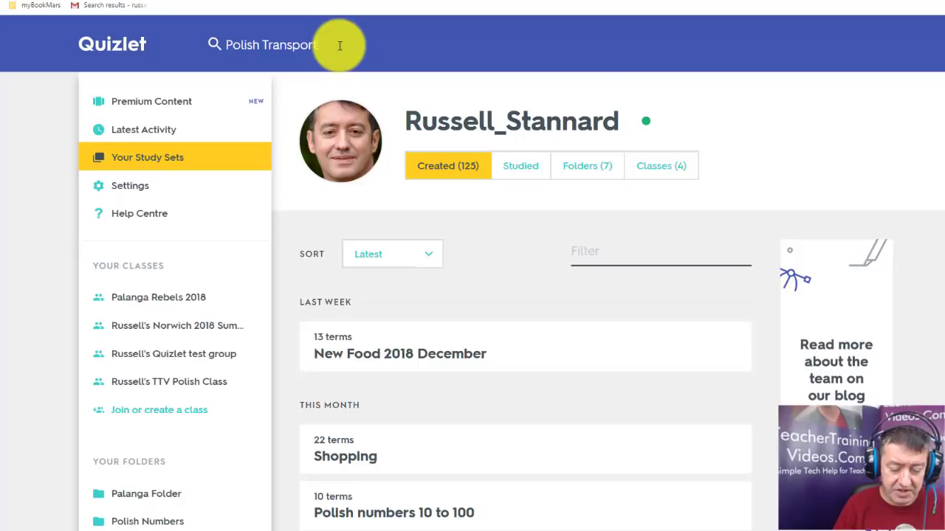
key("Return")
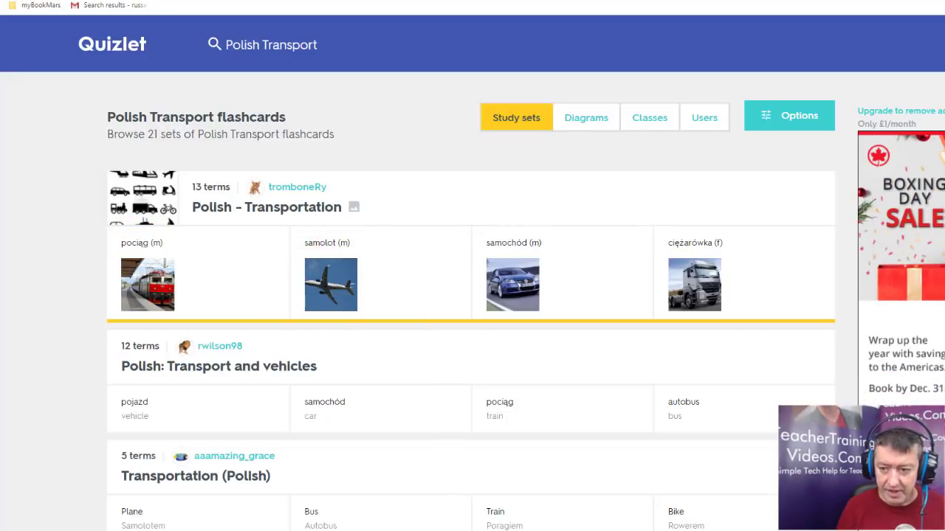
- Open the 13-term "Polish - Transportation" set from the search results and make an editable copy of it
scroll(468, 317, "down", 2)
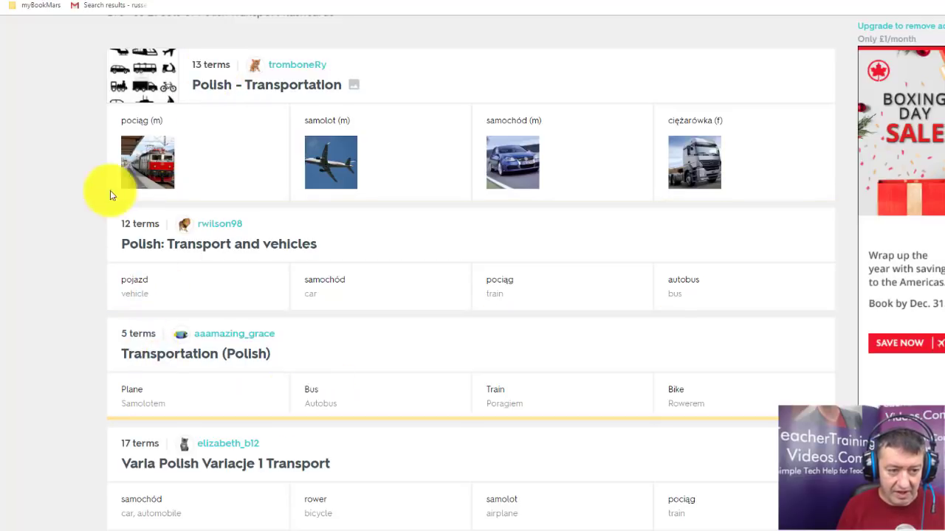
left_click(199, 145)
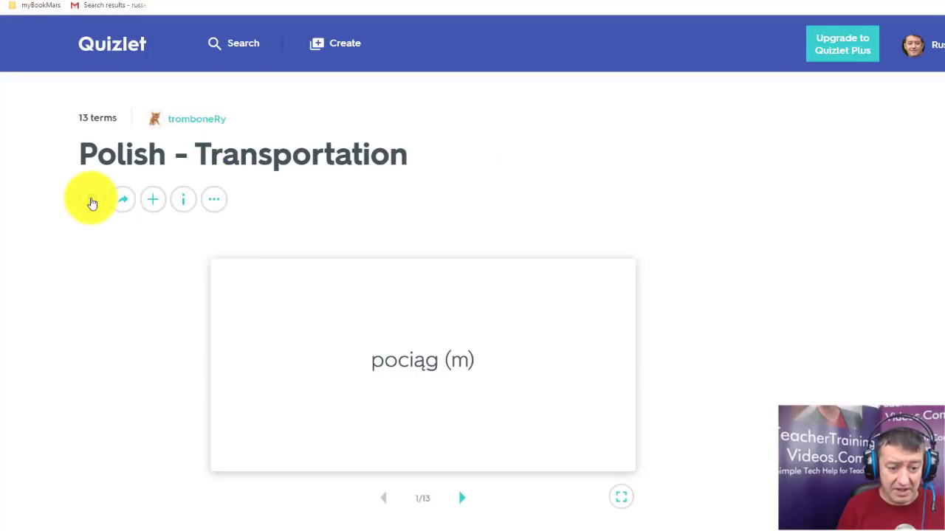
left_click(95, 205)
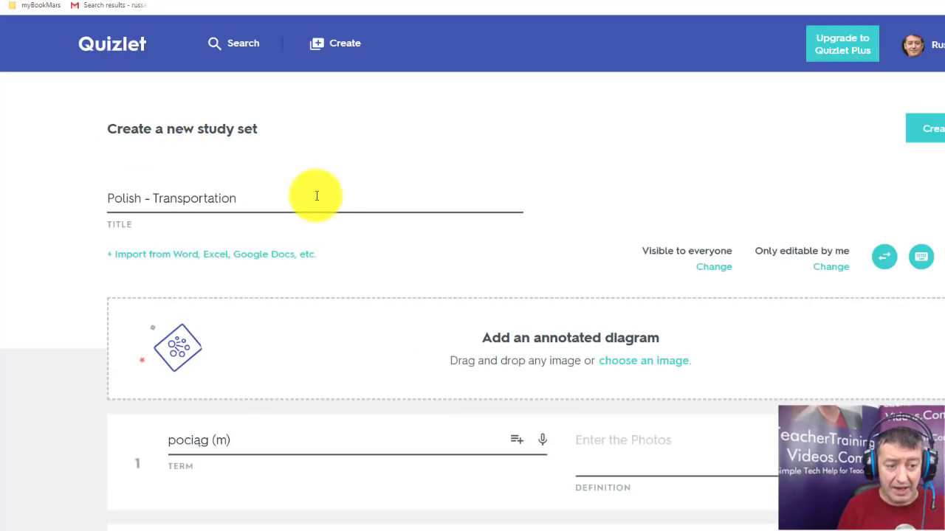
- Append a hyphen and the owner's first name to the copied set's title
left_click(309, 196)
type("-")
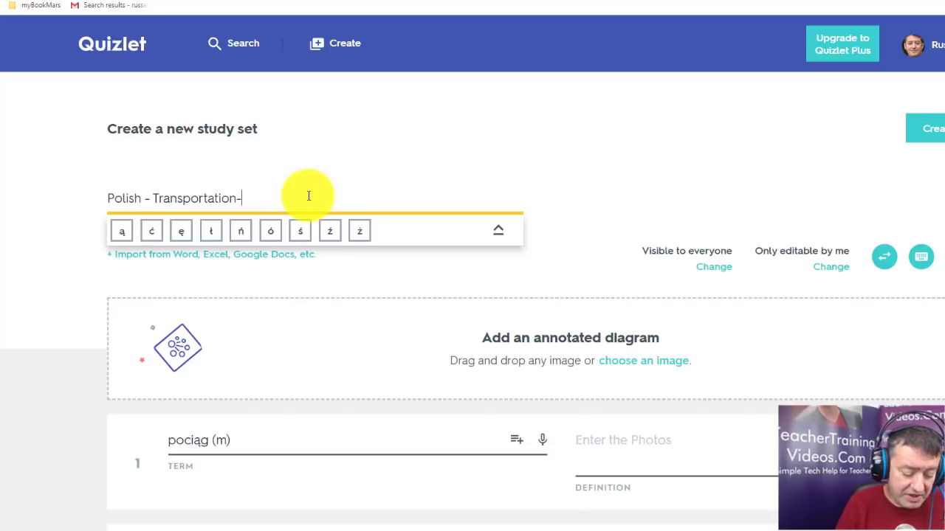
type("Russell")
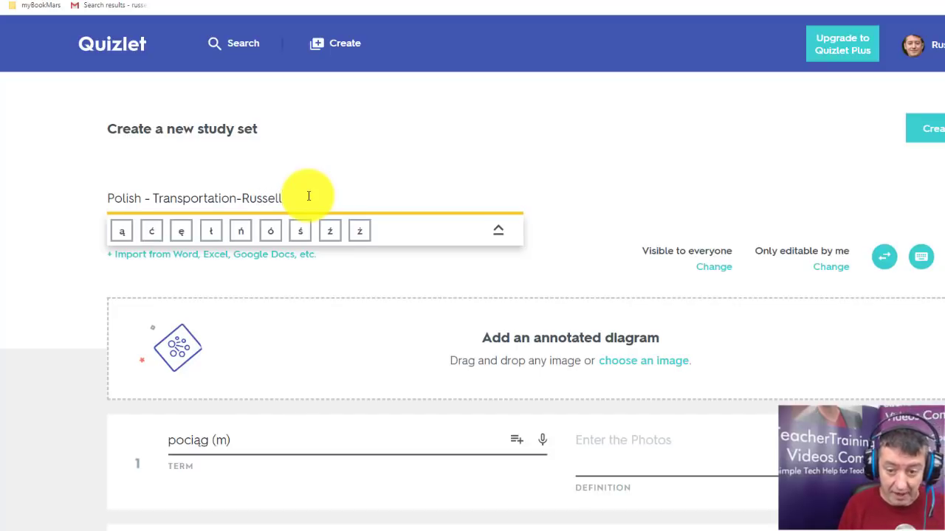
- Create the copied Polish transportation set and dismiss the offer to share it
left_click(939, 132)
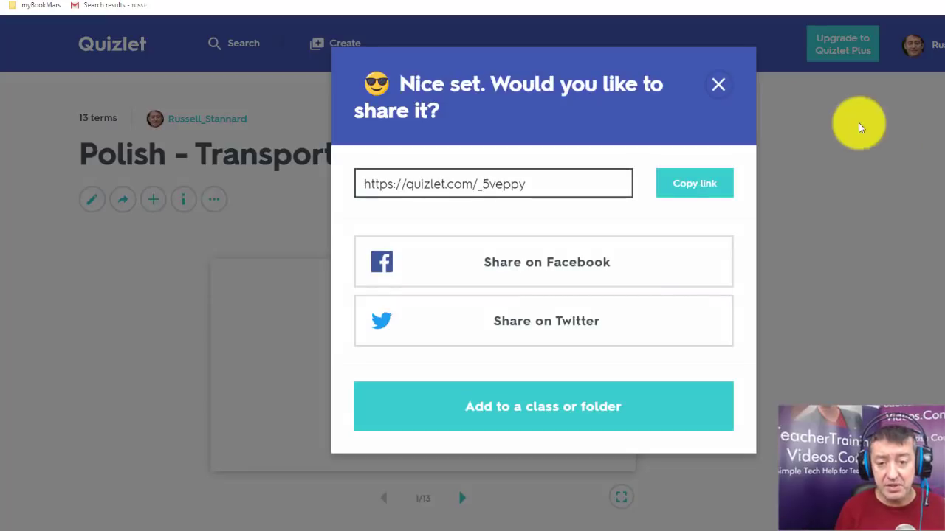
left_click(718, 86)
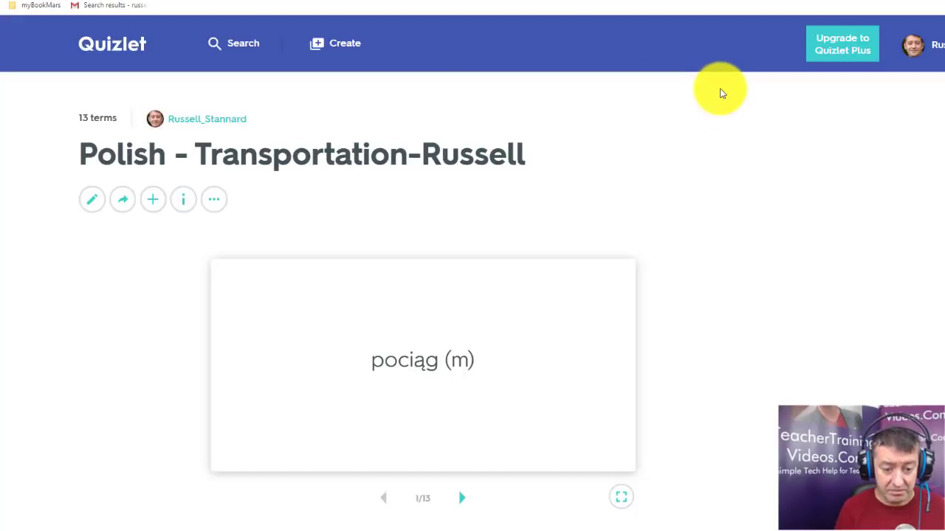
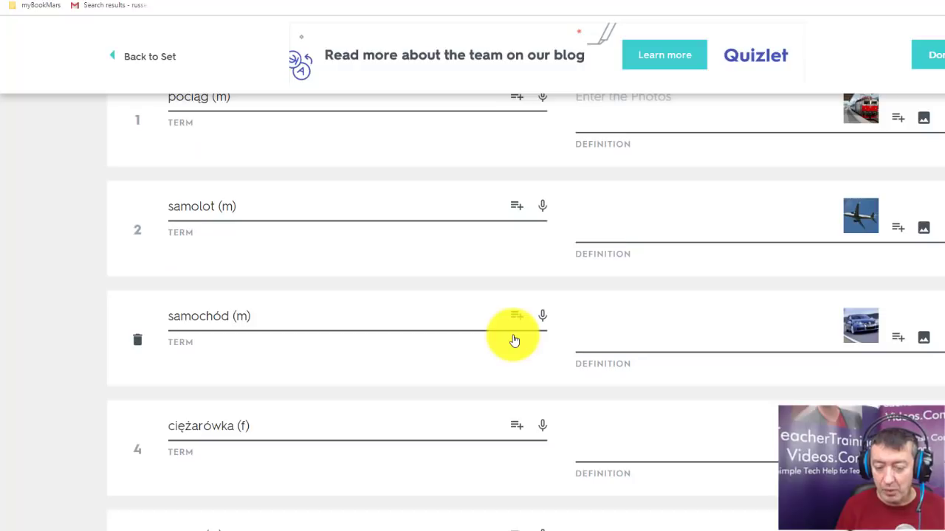
- Delete the "samochód (m)" and "autobus (m)" cards from the copied transportation set
left_click(136, 342)
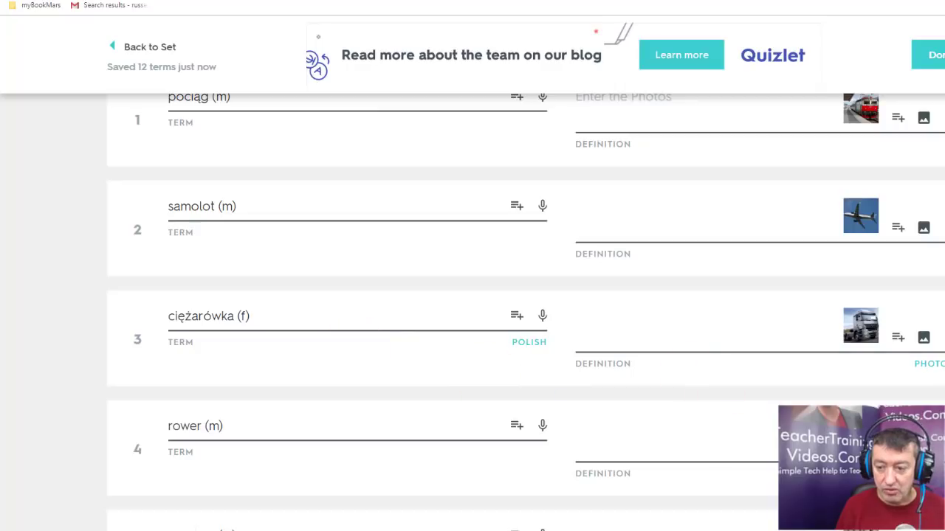
scroll(606, 352, "down", 2)
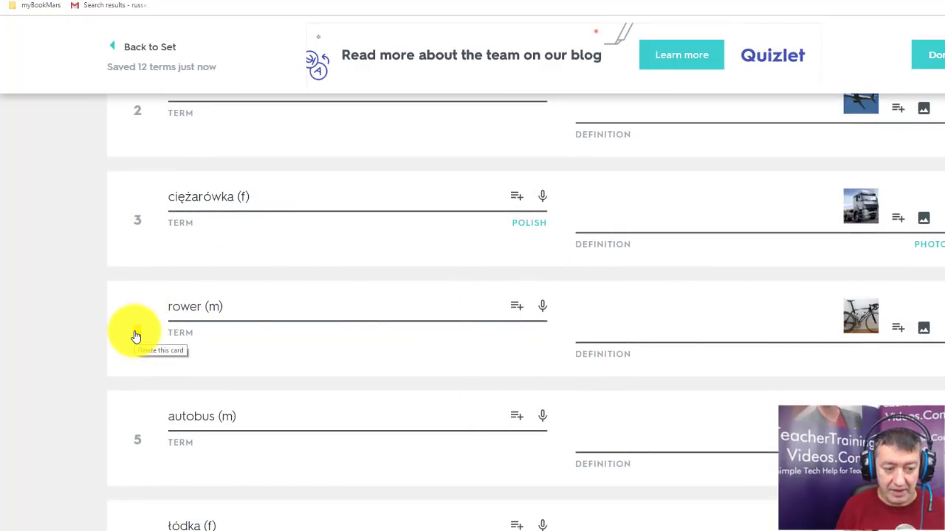
left_click(138, 444)
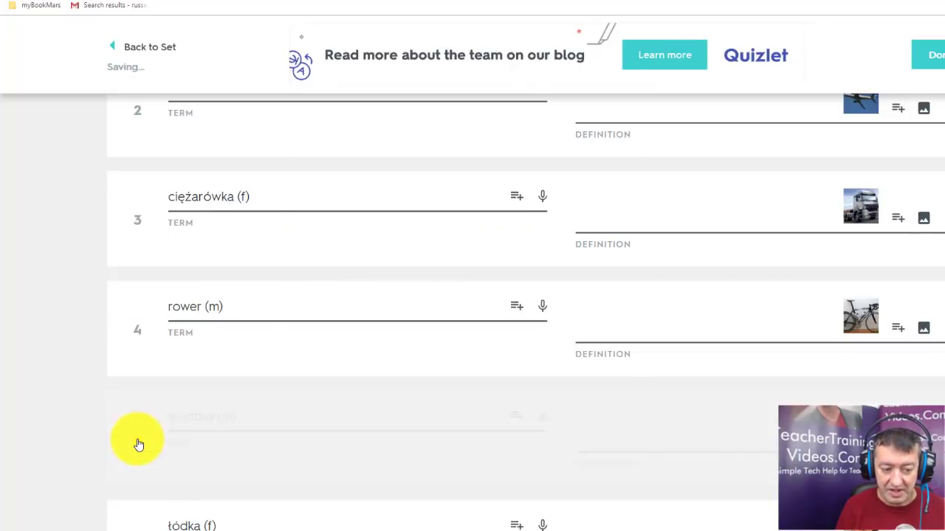
scroll(525, 312, "down", 4)
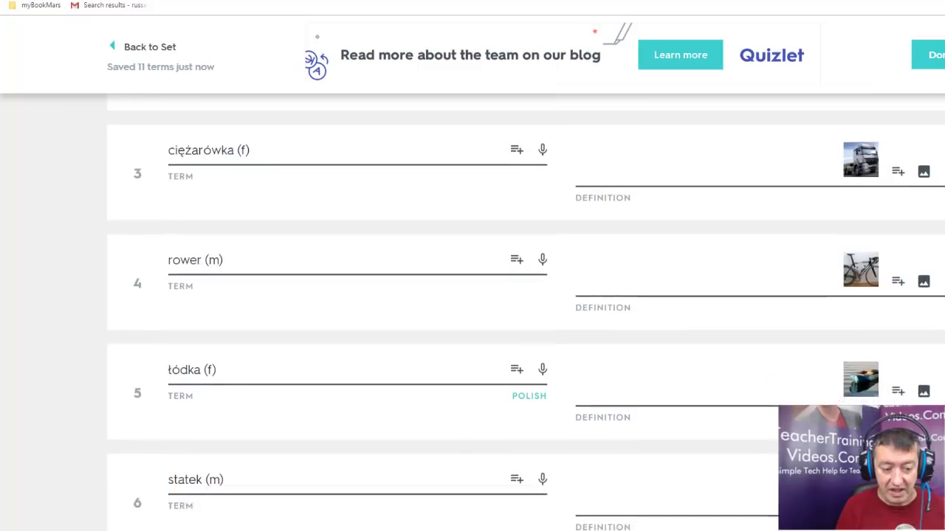
- Add an empty card after the "transport (m)" card at the end of the set and delete it again
scroll(526, 313, "down", 6)
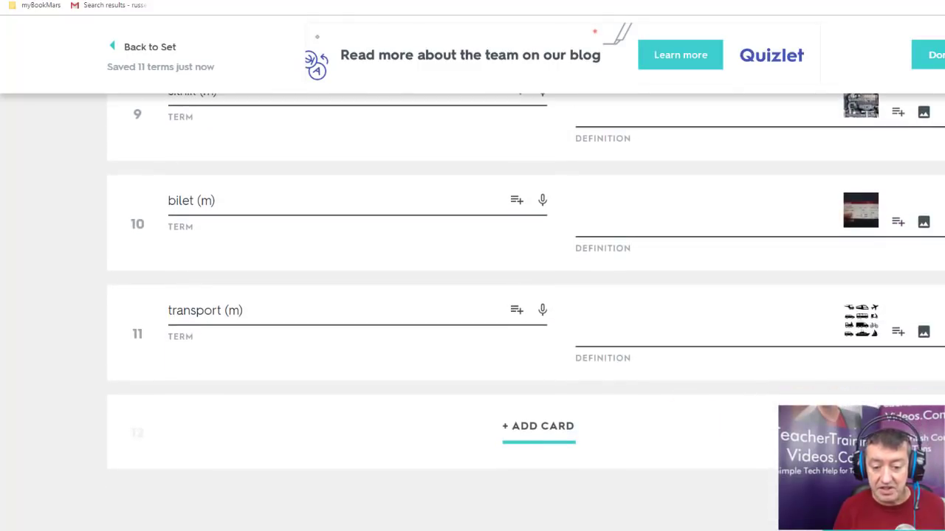
left_click(540, 434)
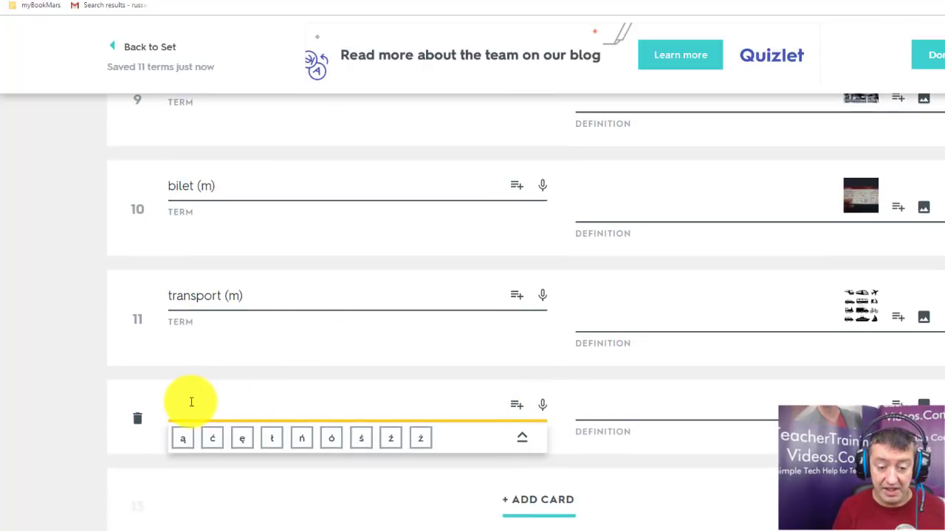
left_click(137, 421)
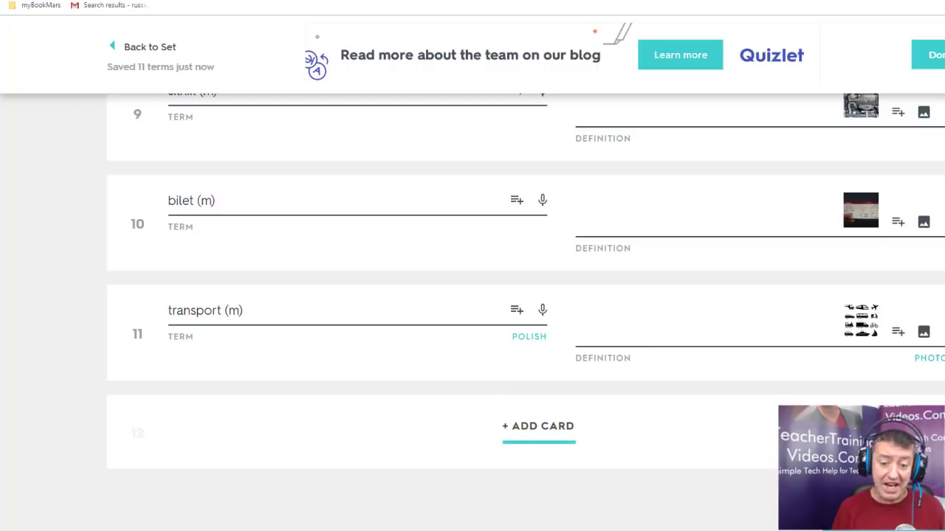
- Finish editing the transportation set and open it from the account's own study sets
scroll(473, 296, "up", 10)
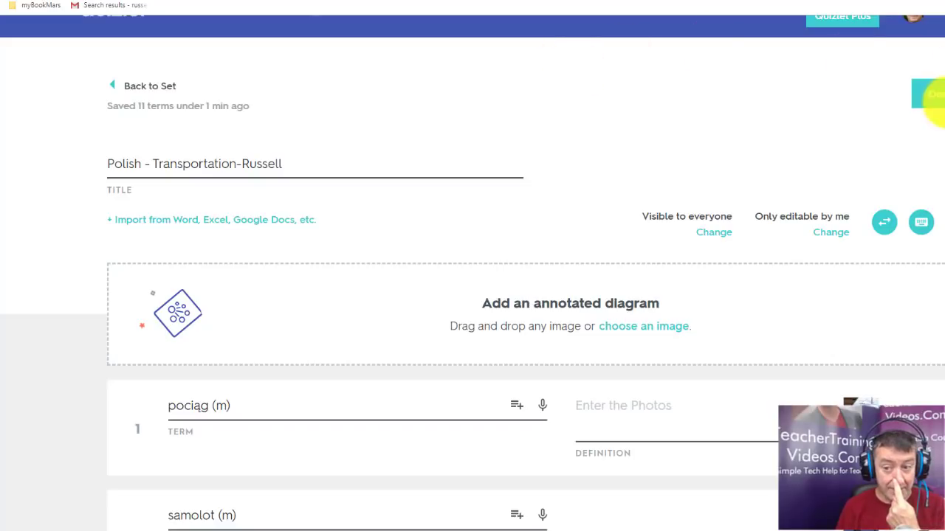
left_click(934, 96)
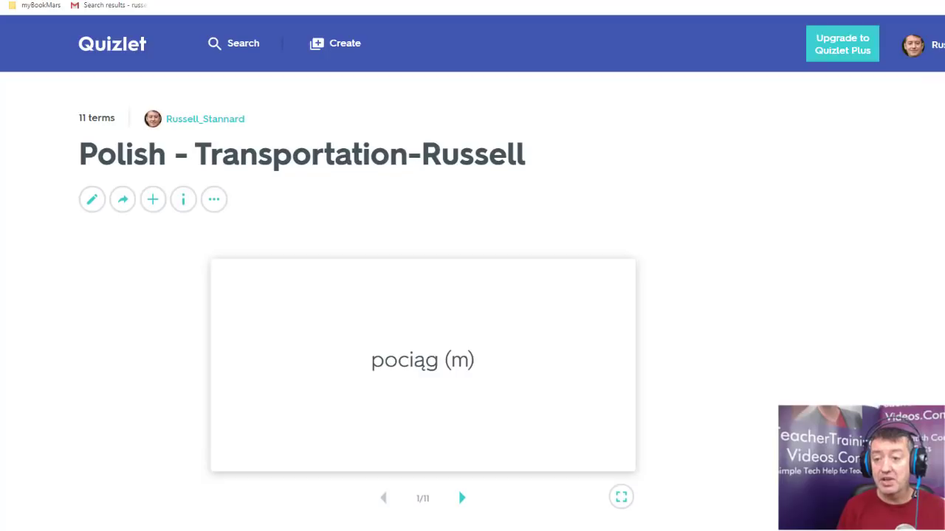
left_click(913, 45)
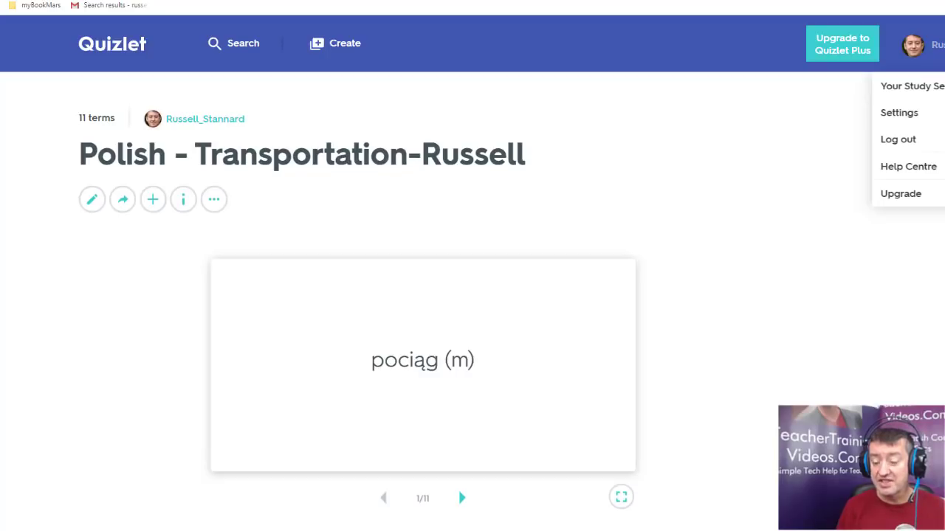
left_click(927, 90)
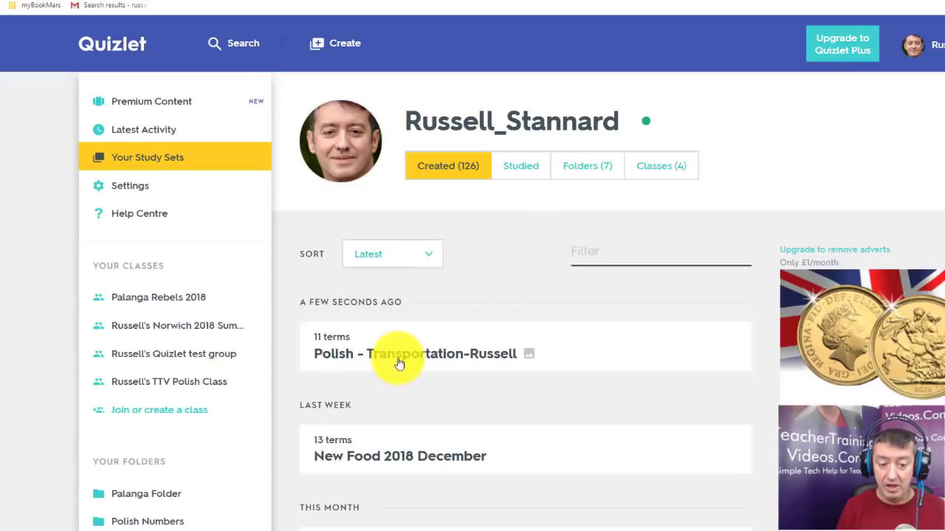
left_click(434, 360)
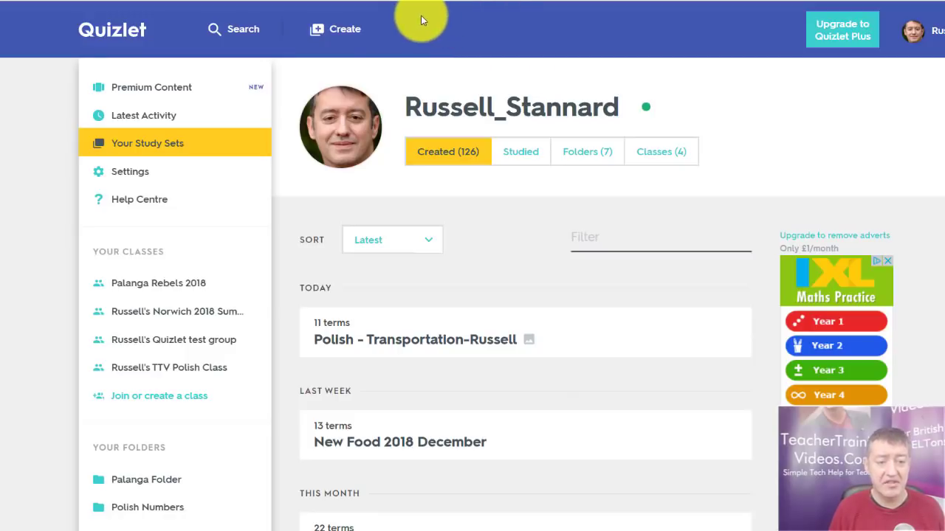
- Start a new study set and replace its auto-saved title with "Vocabulary December 2018"
left_click(336, 35)
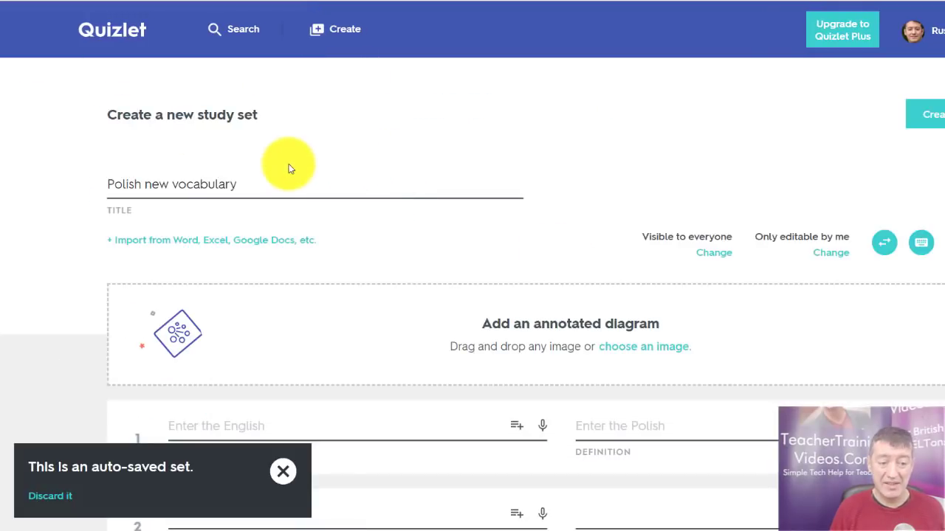
left_click(282, 181)
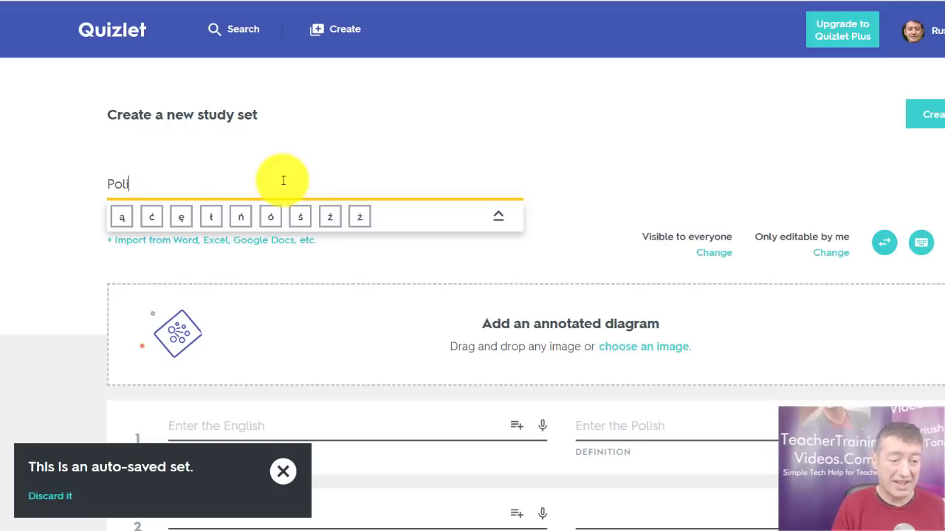
key("BackSpace")
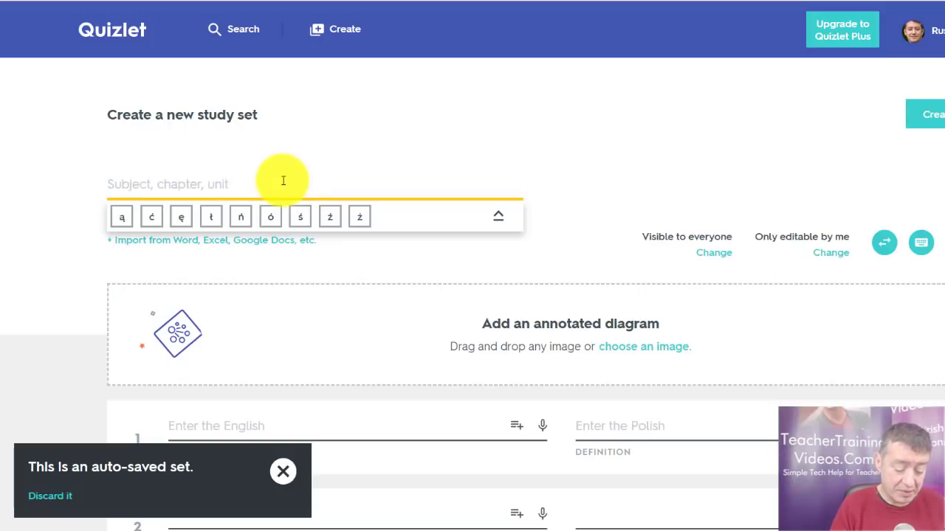
type("Vocabulary December 2018")
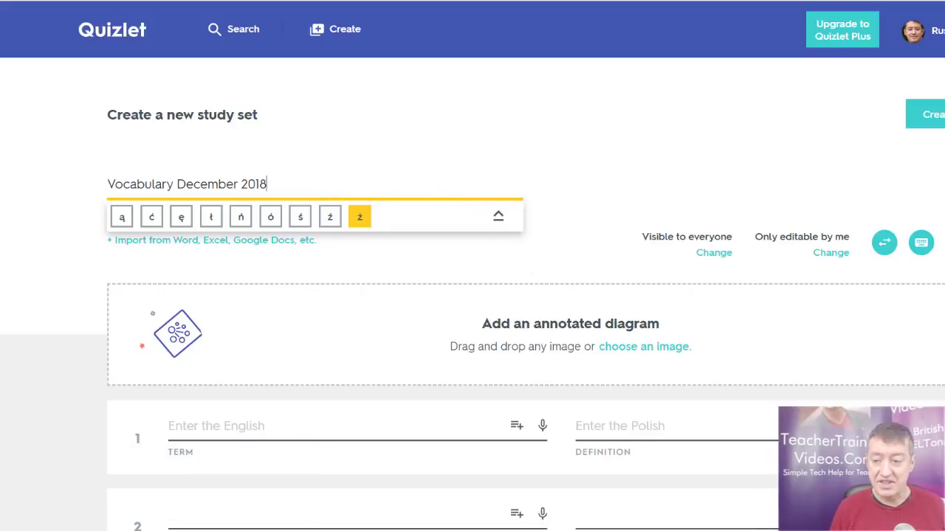
- Set the new set's term language to English and its definition language to Polish
scroll(472, 265, "down", 2)
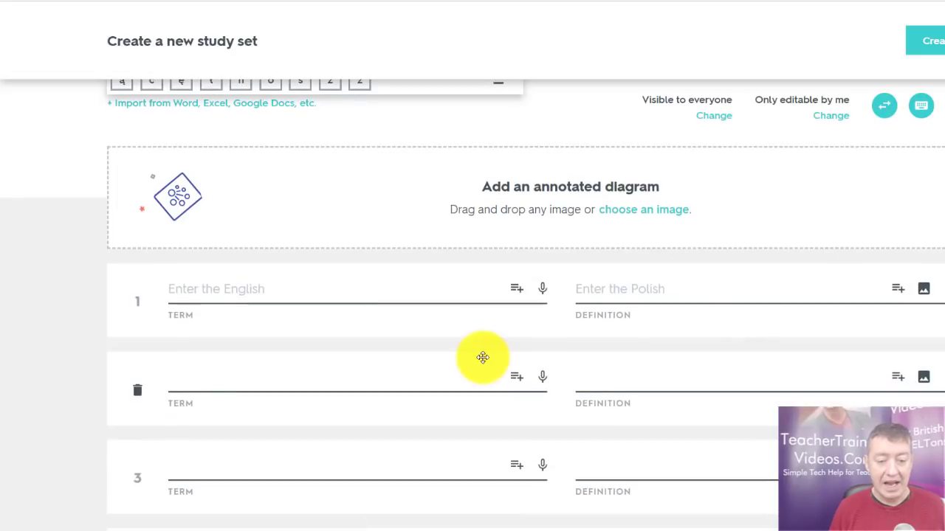
left_click(235, 291)
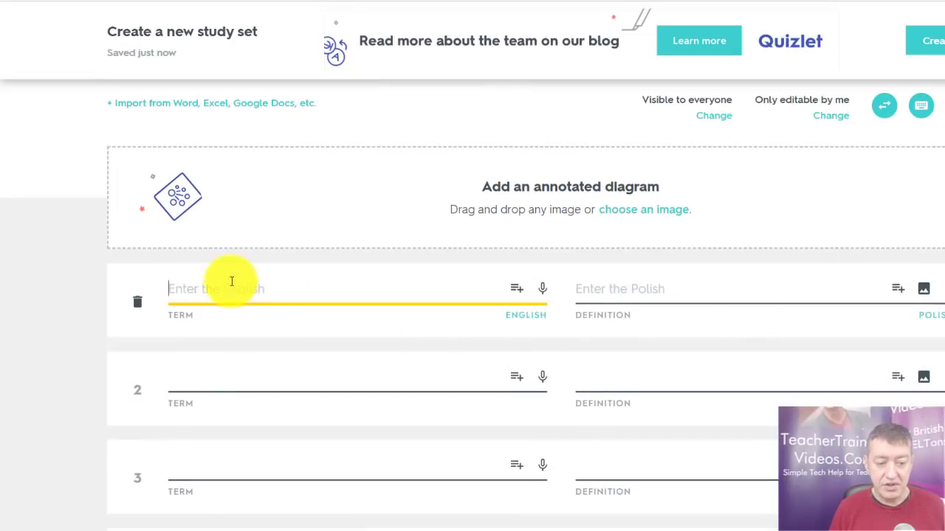
left_click(526, 319)
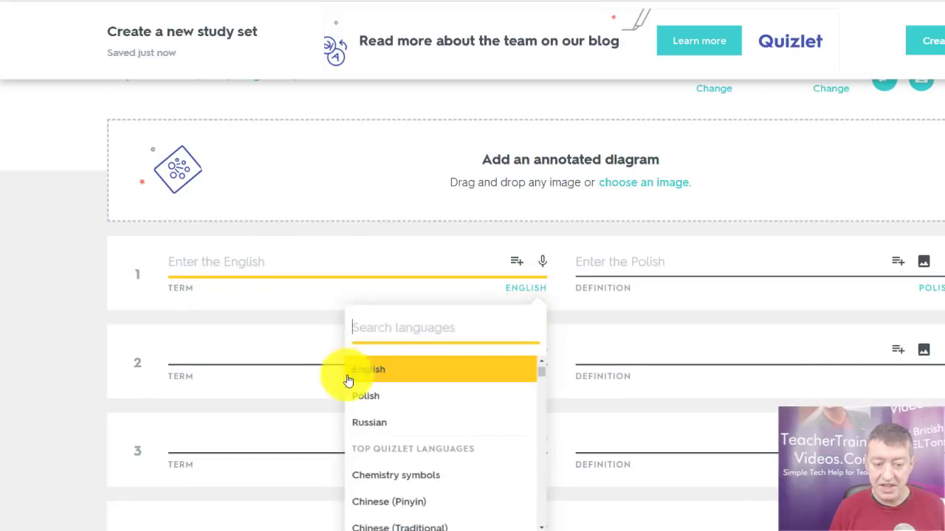
left_click(351, 375)
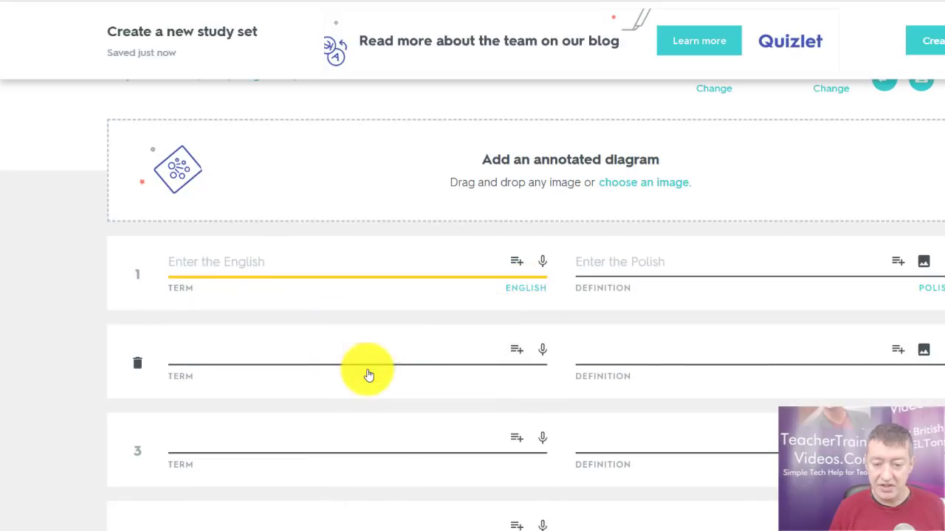
left_click(939, 294)
left_click(765, 378)
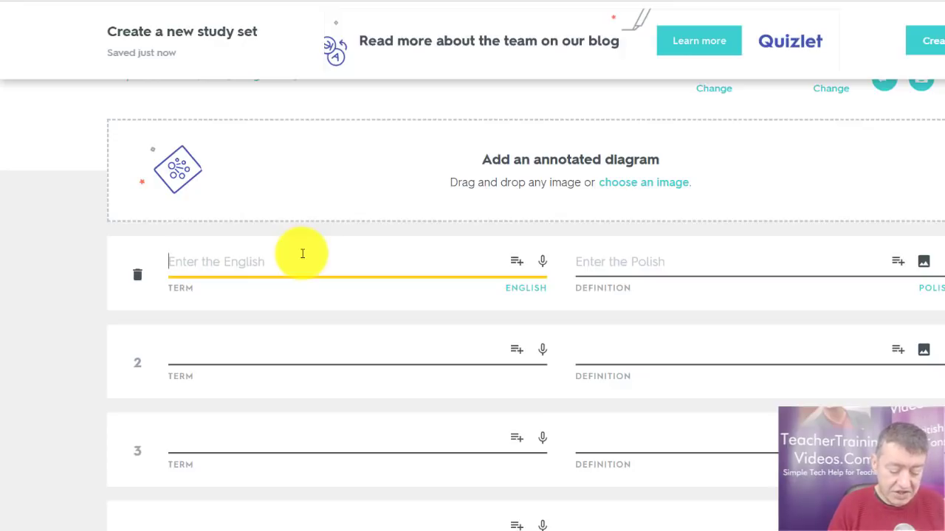
- Fill the first card with the suggested term "strawberry" and the suggested Polish definition "truskawka"
type("Strawbe")
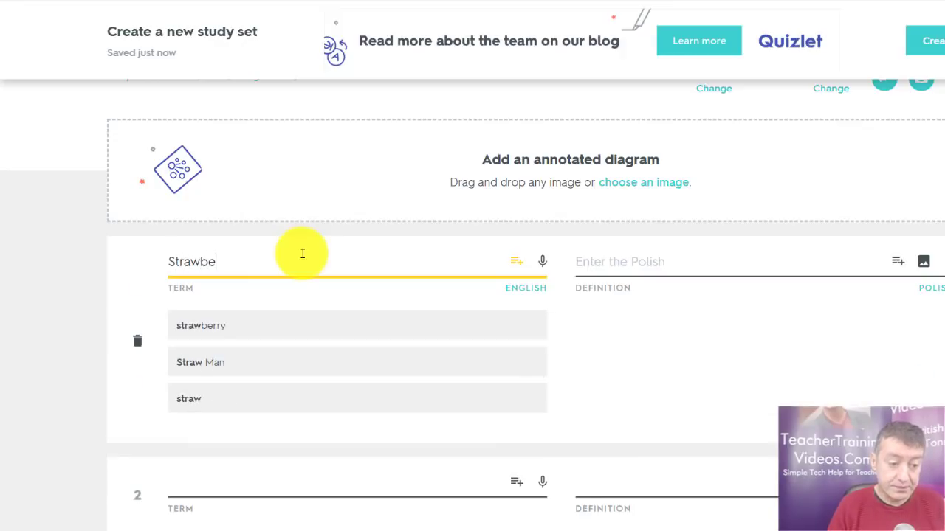
type("rry")
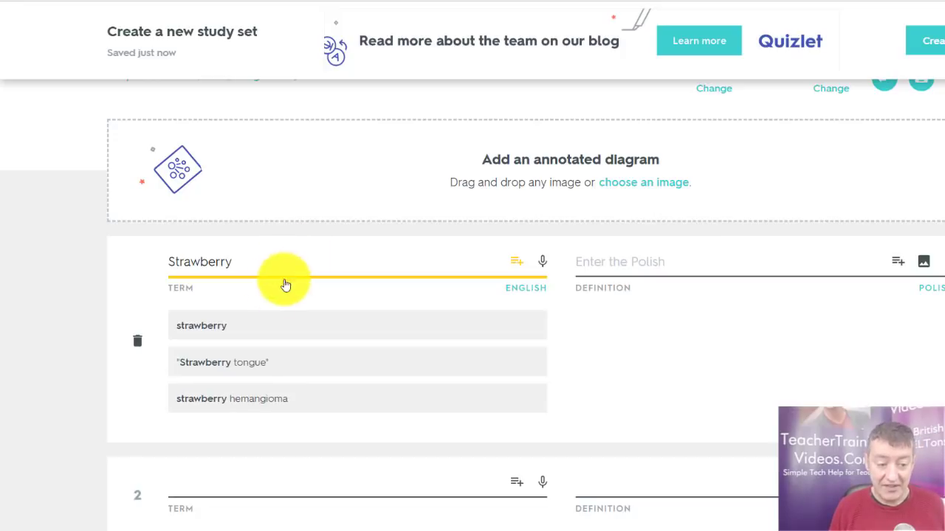
left_click(219, 328)
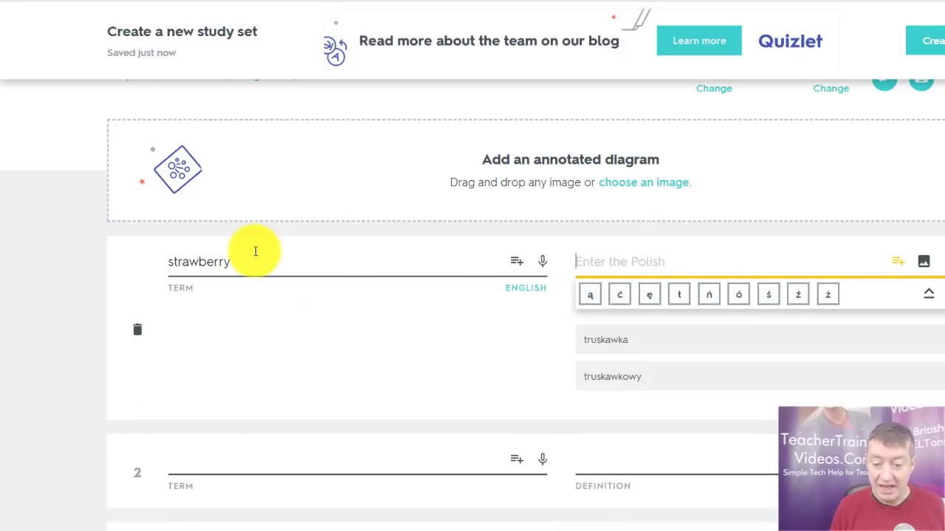
left_click(602, 341)
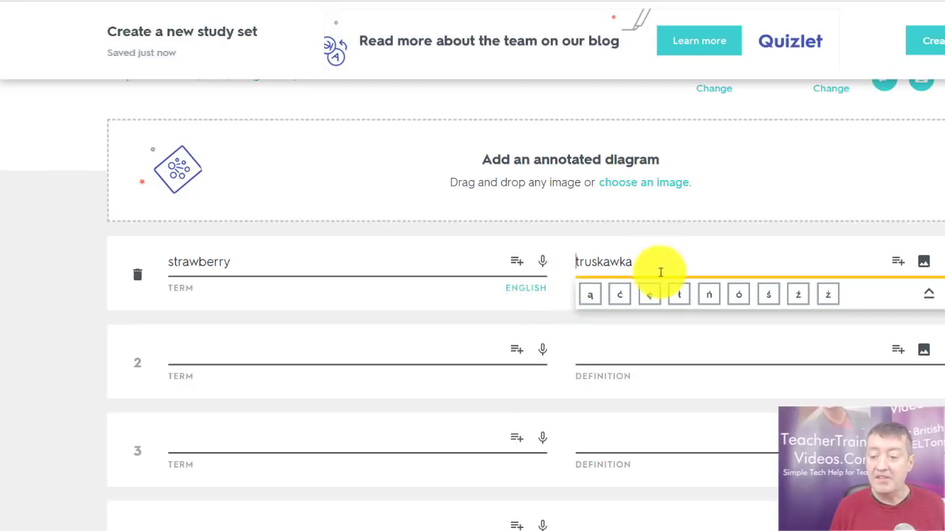
- Add a suggested picture of a single red strawberry to the first card's definition
left_click(923, 265)
left_click(259, 406)
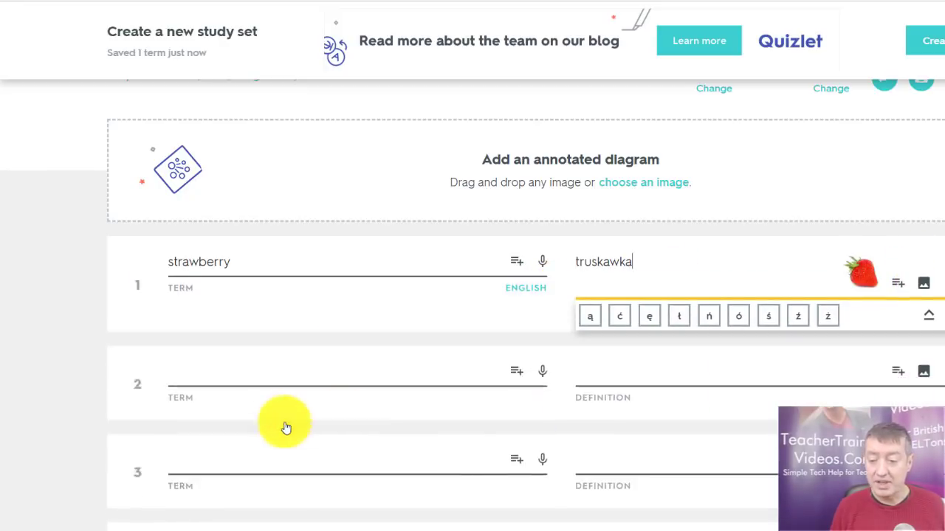
left_click(880, 263)
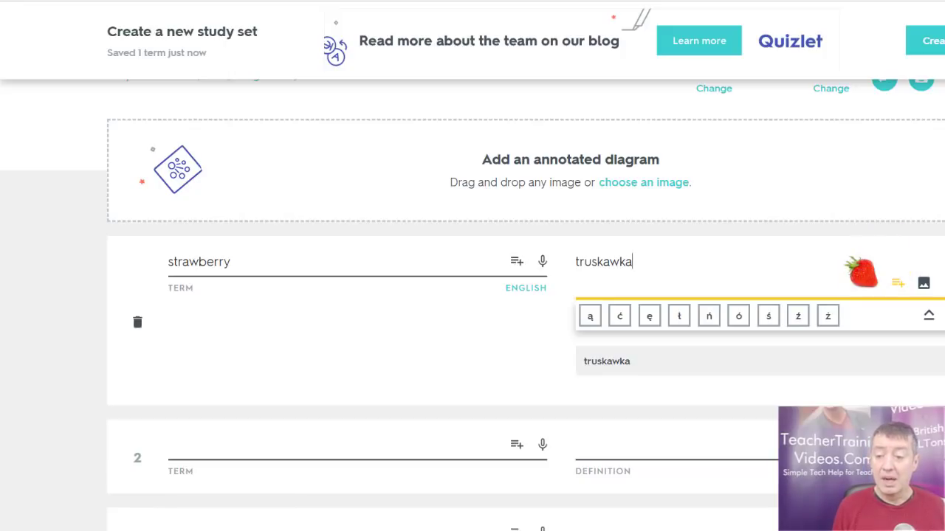
- Enter the suggested word "pear" as the English term of the second card
scroll(472, 295, "down", 2)
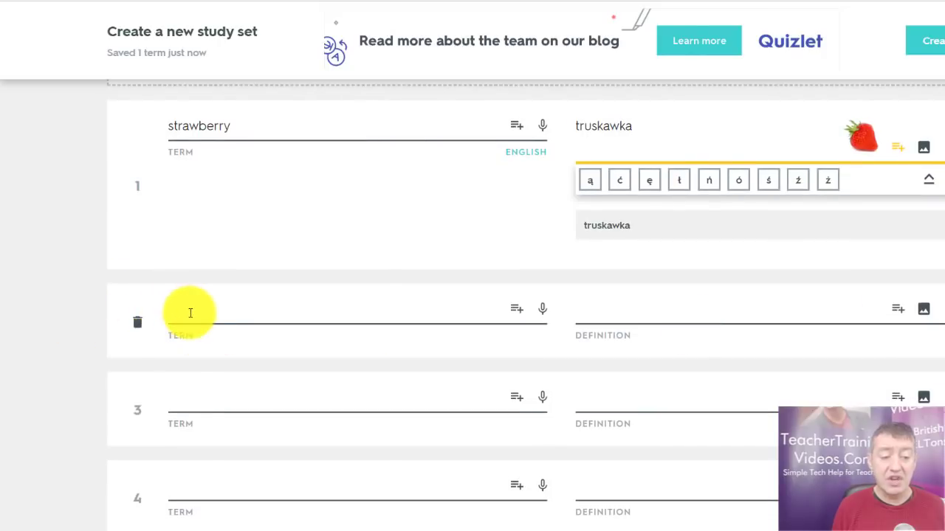
left_click(188, 312)
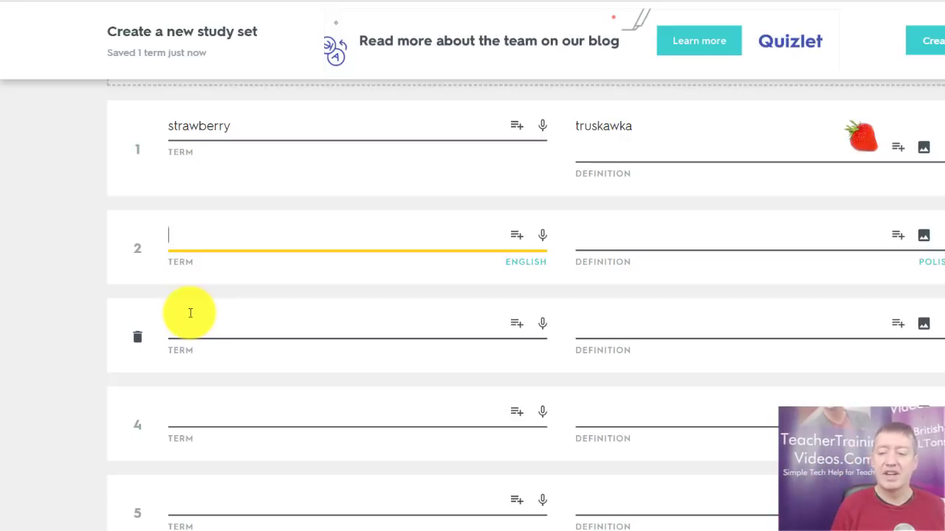
scroll(464, 186, "up", 1)
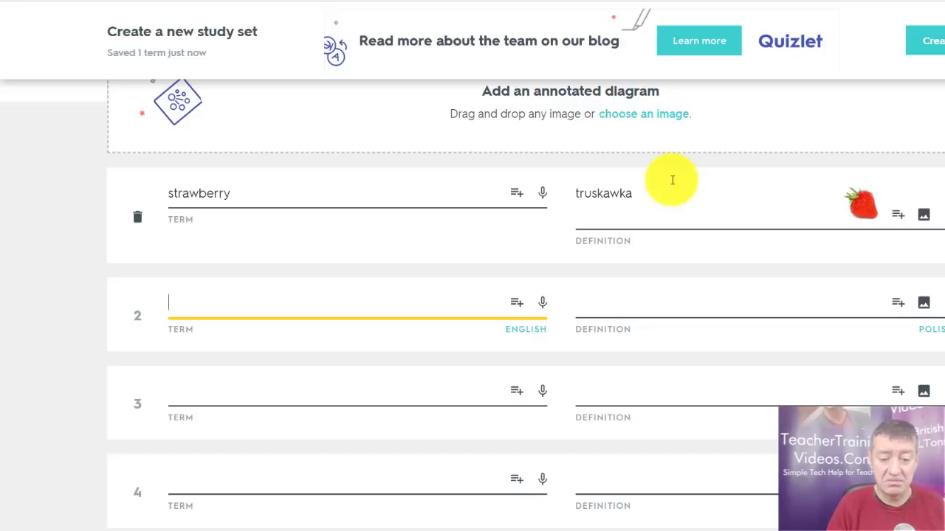
type("ear")
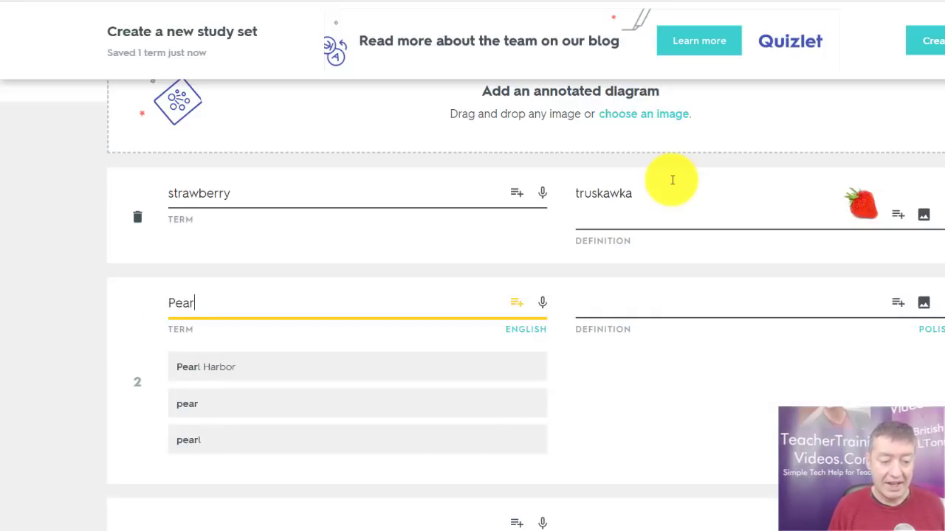
left_click(202, 408)
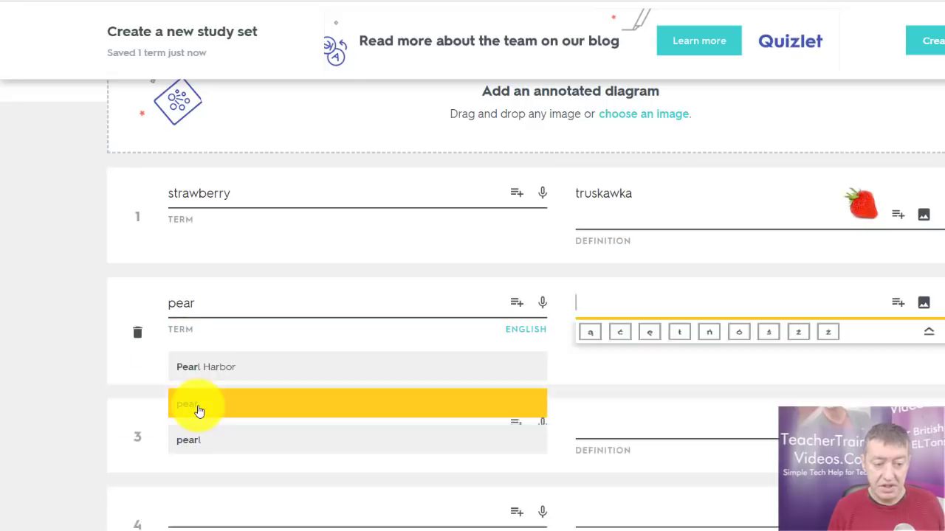
- Fill the second card's definition with the suggested Polish word "gruszka" and add the suggested picture of a single green pear
left_click(609, 382)
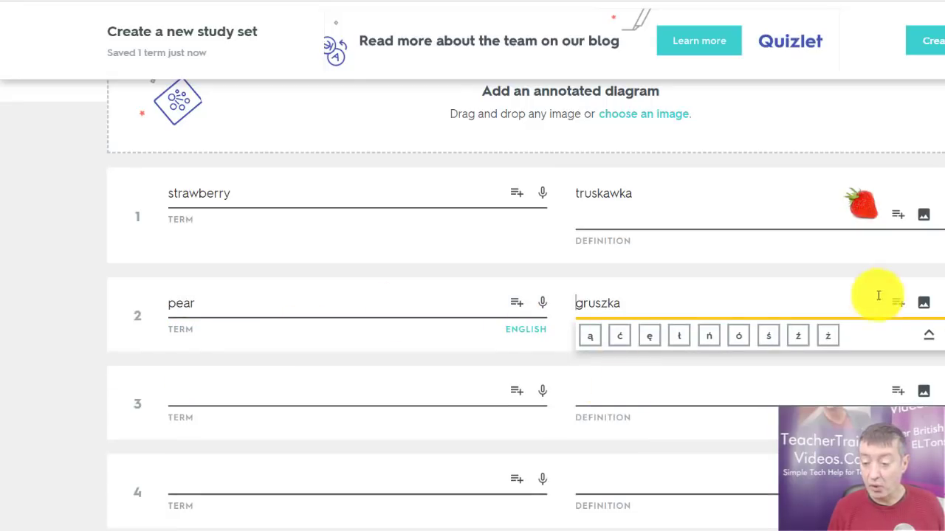
left_click(925, 304)
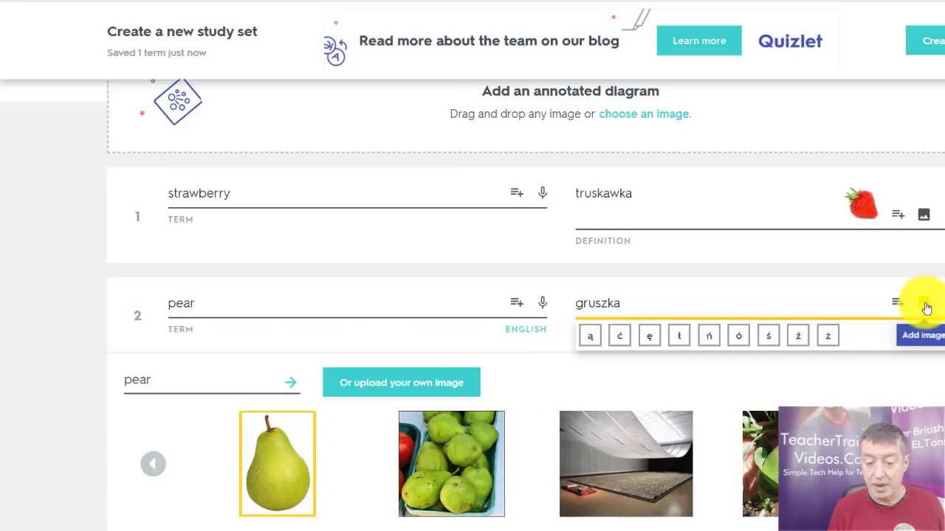
left_click(290, 467)
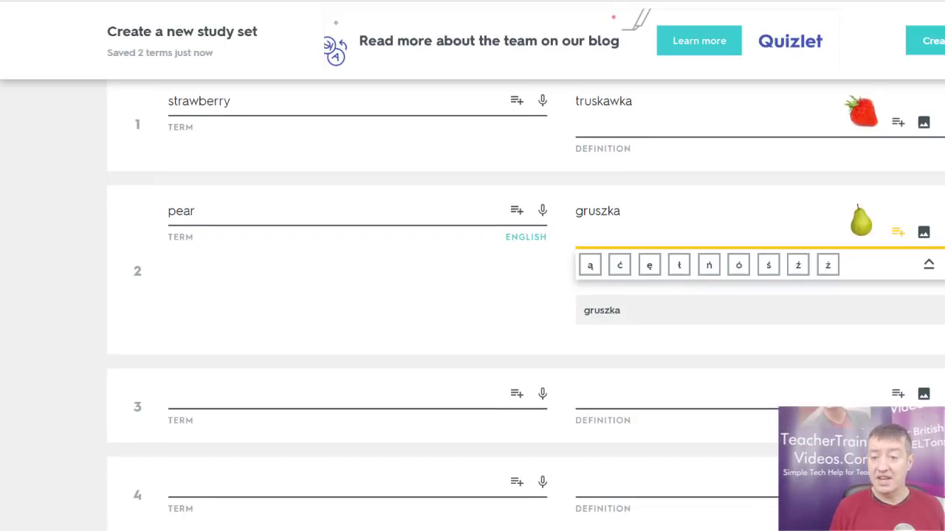
- Create the study set "Vocabulary December 2018" with the strawberry and pear cards, leaving the remaining cards empty
scroll(472, 295, "down", 3)
scroll(473, 295, "up", 6)
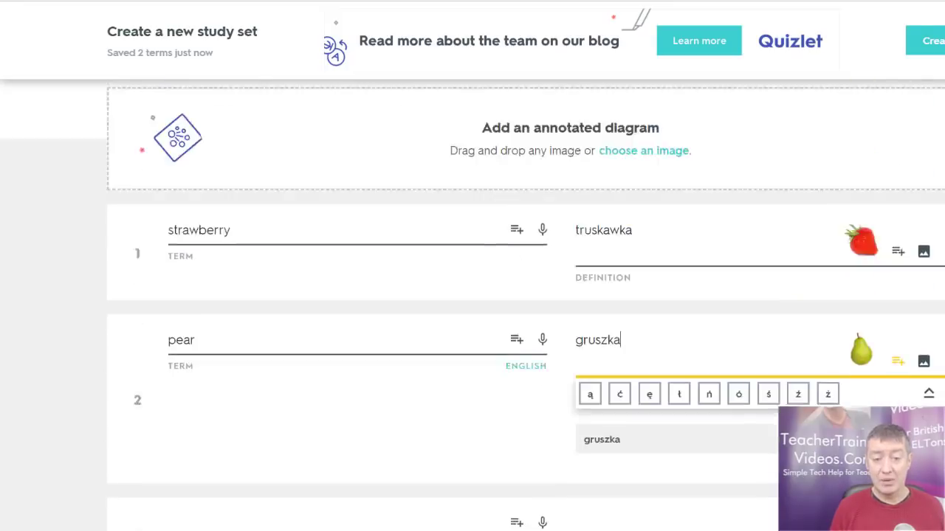
scroll(472, 295, "down", 5)
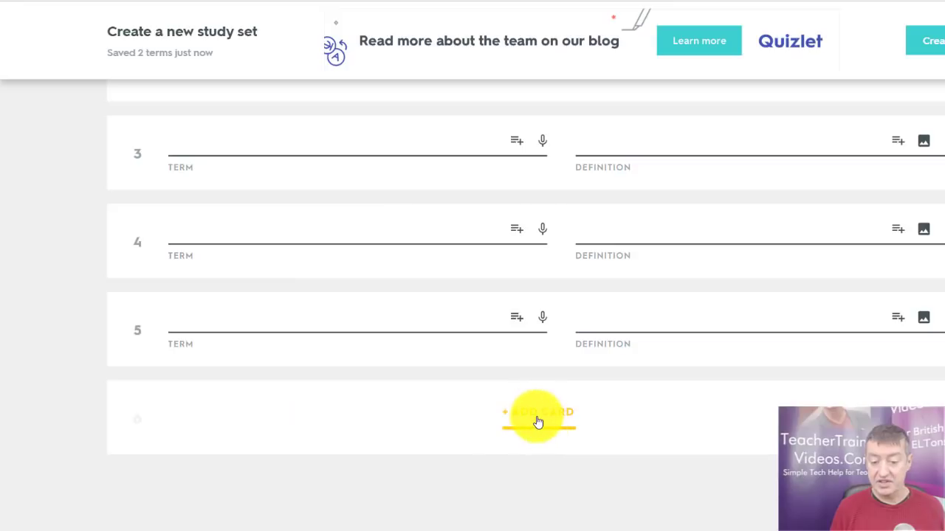
scroll(537, 421, "up", 6)
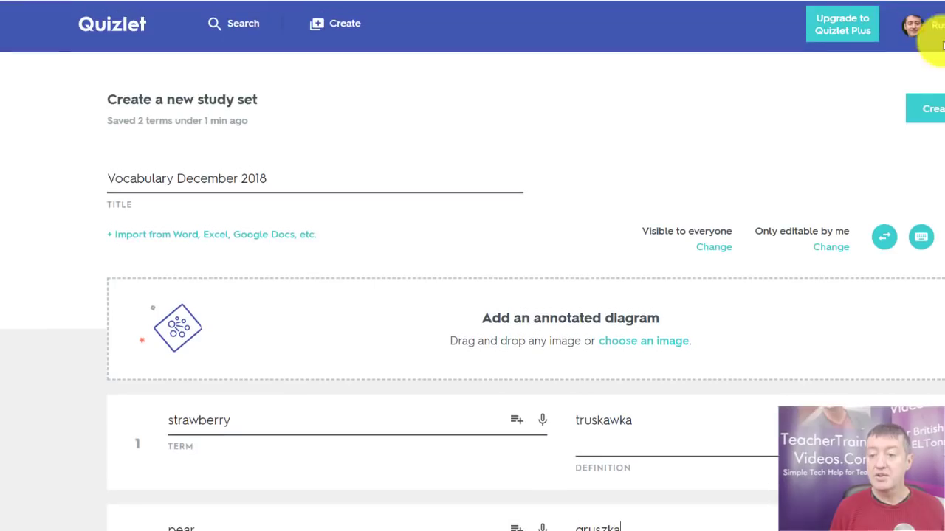
left_click(932, 120)
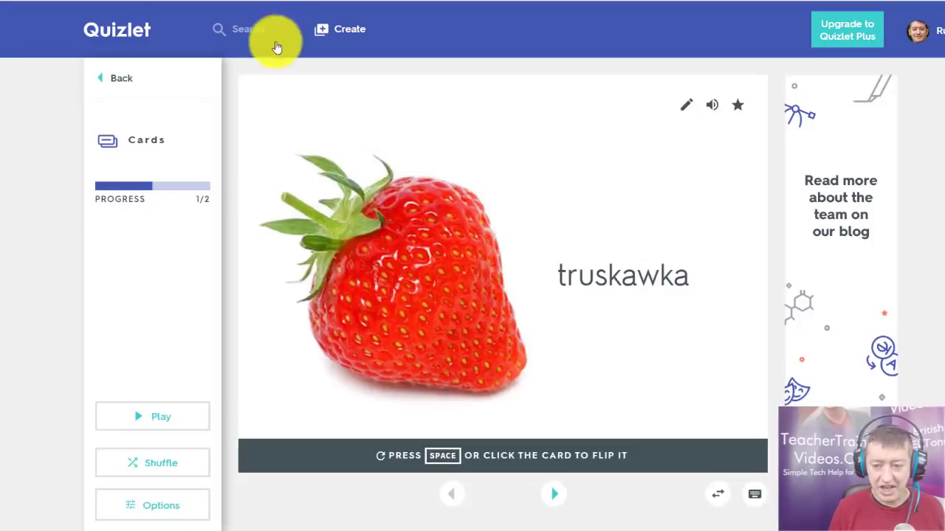
- Open the copied Polish transportation set from the account's own study sets
mouse_move(919, 31)
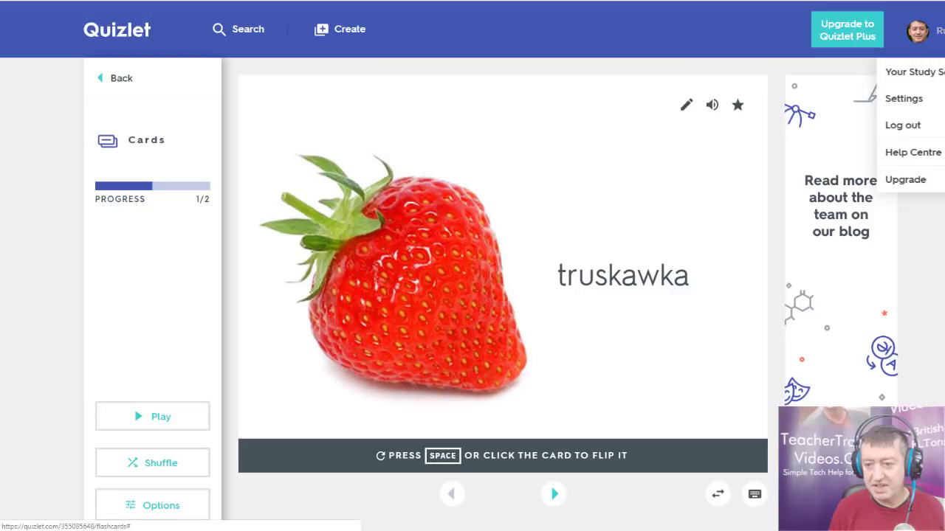
left_click(931, 73)
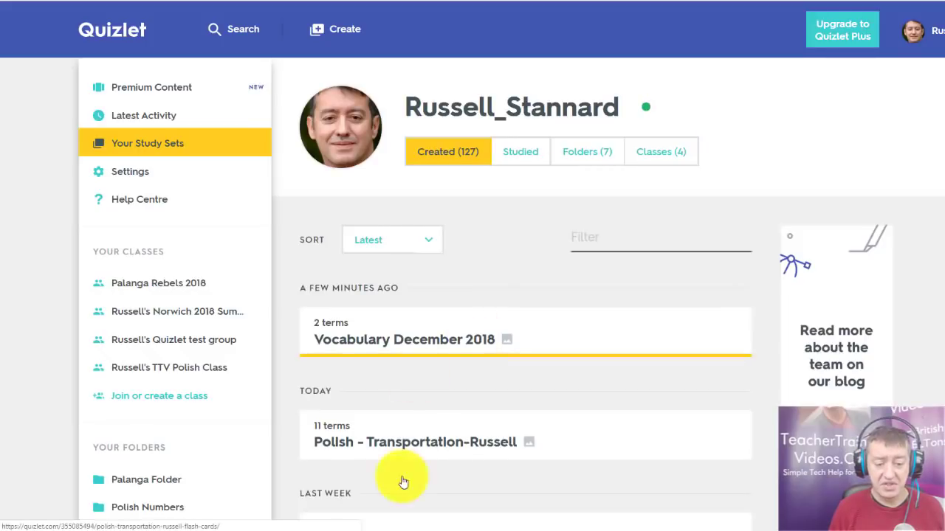
left_click(410, 450)
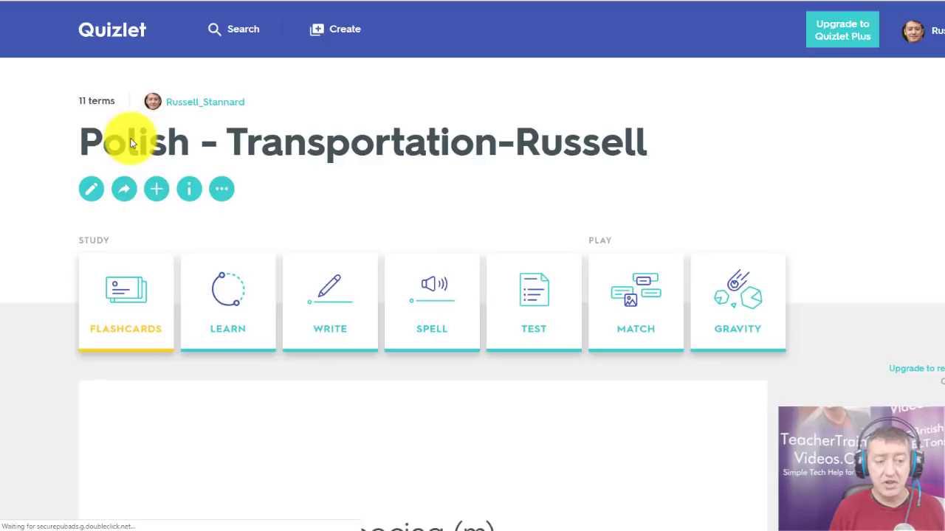
- Open the sharing options of the Polish transportation set and copy its share link
left_click(124, 191)
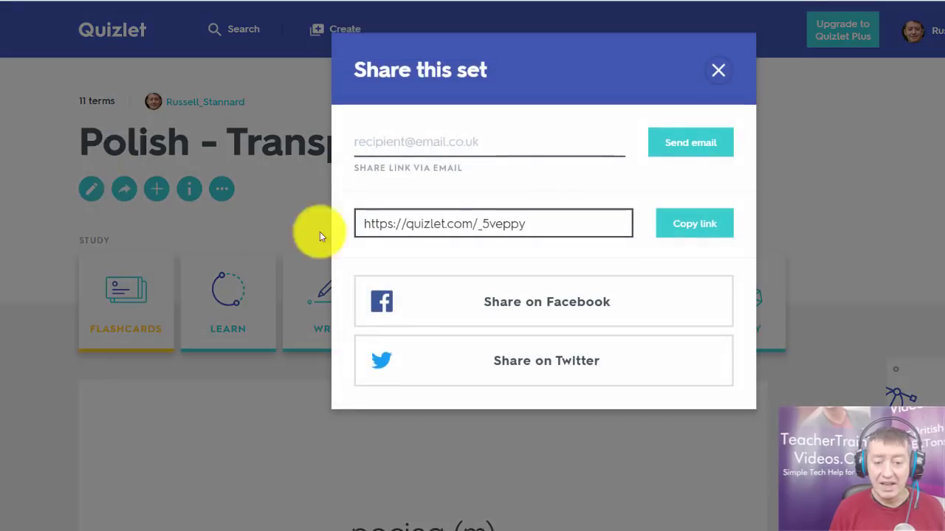
left_click_drag(531, 224, 344, 226)
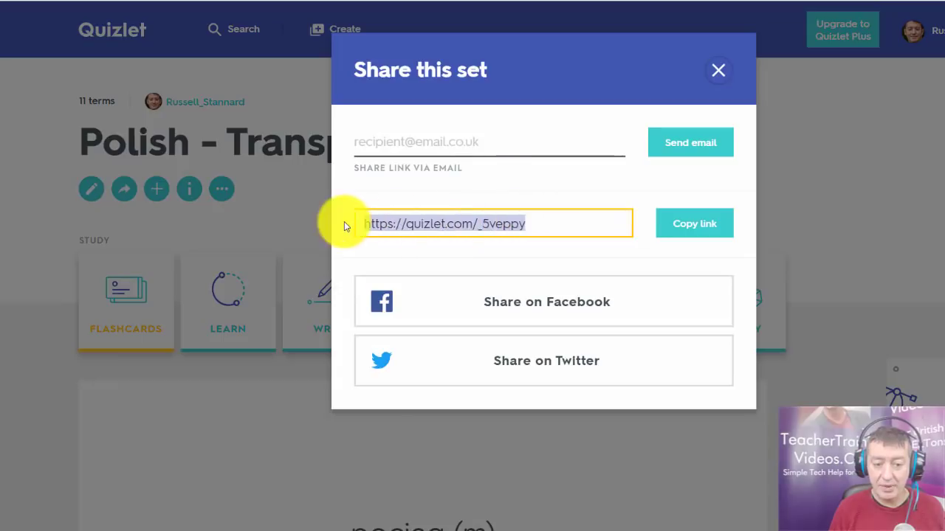
left_click(694, 230)
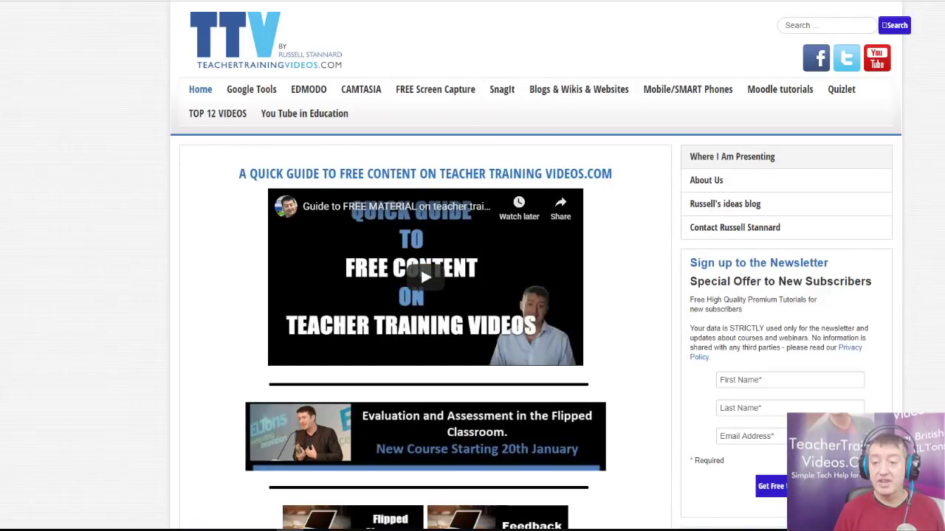
scroll(425, 265, "down", 2)
scroll(425, 266, "down", 2)
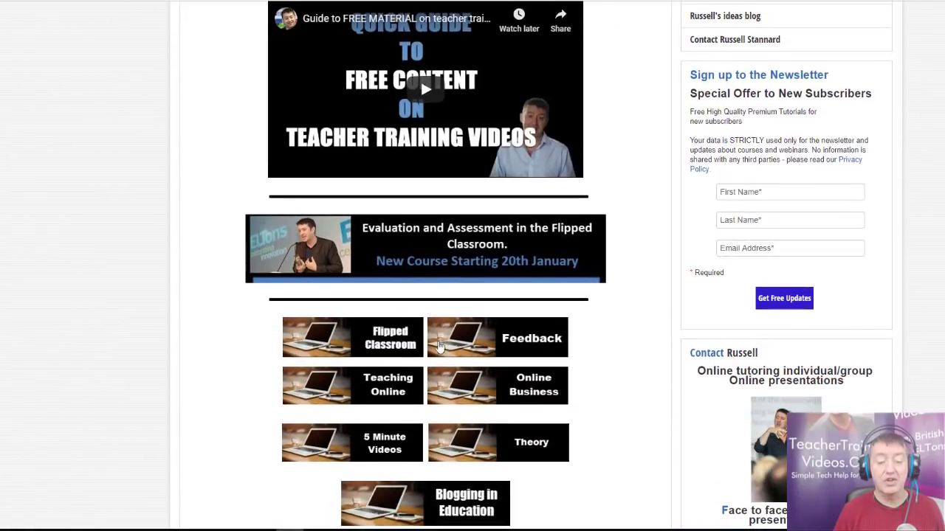
scroll(687, 13, "up", 4)
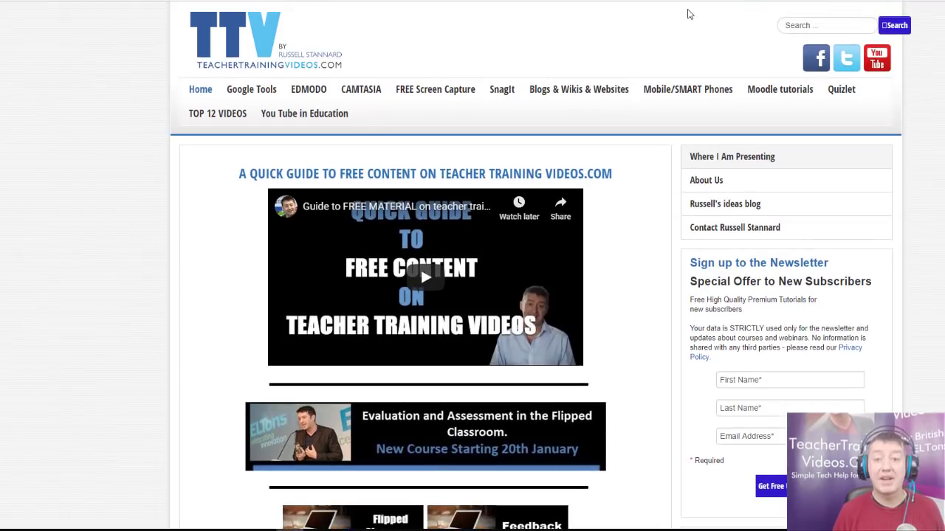